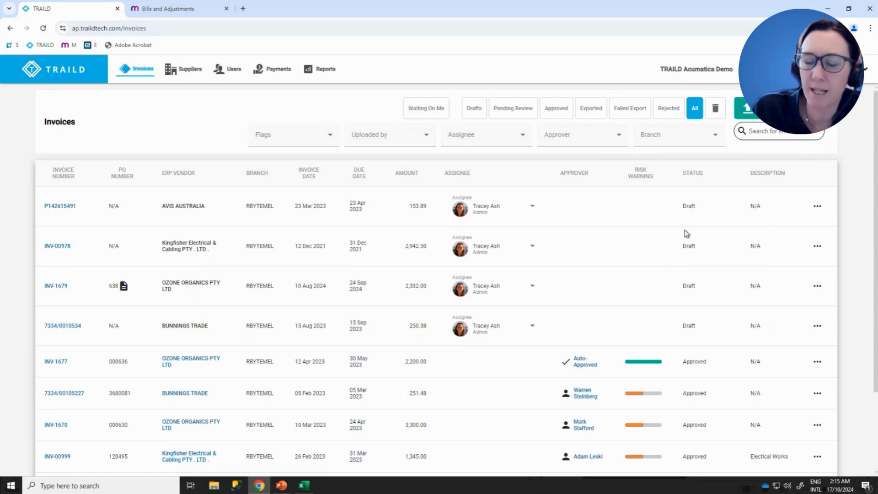
- Review the invoice list, open draft invoice INV-1679 and check its uploaded files
{"action": "scroll", "coordinate": [687, 240], "scroll_direction": "down", "scroll_amount": 2}
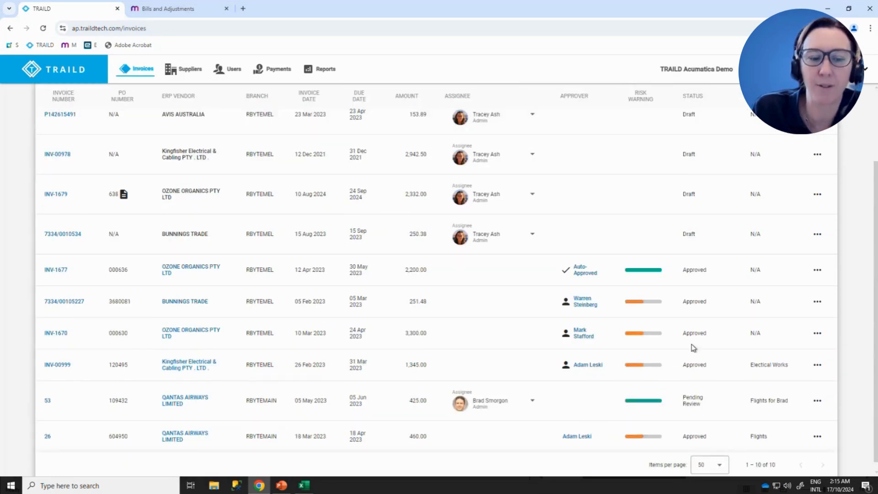
{"action": "scroll", "coordinate": [700, 352], "scroll_direction": "up", "scroll_amount": 2}
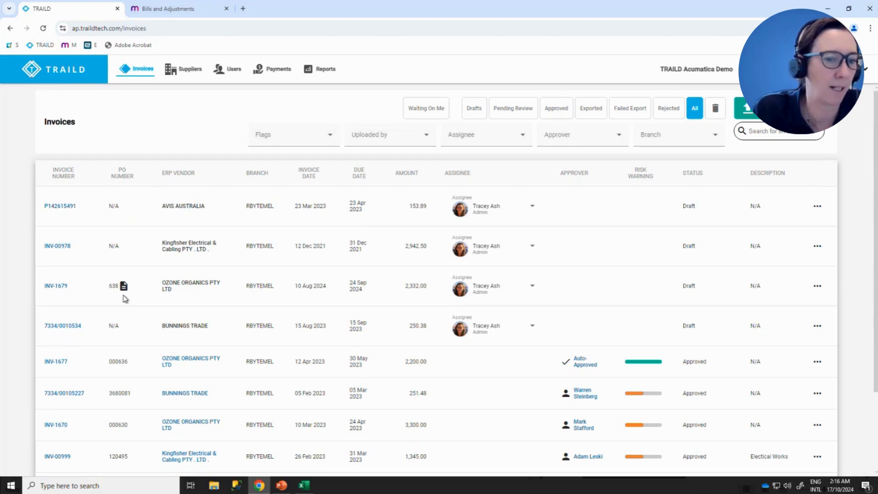
{"action": "left_click", "coordinate": [54, 288]}
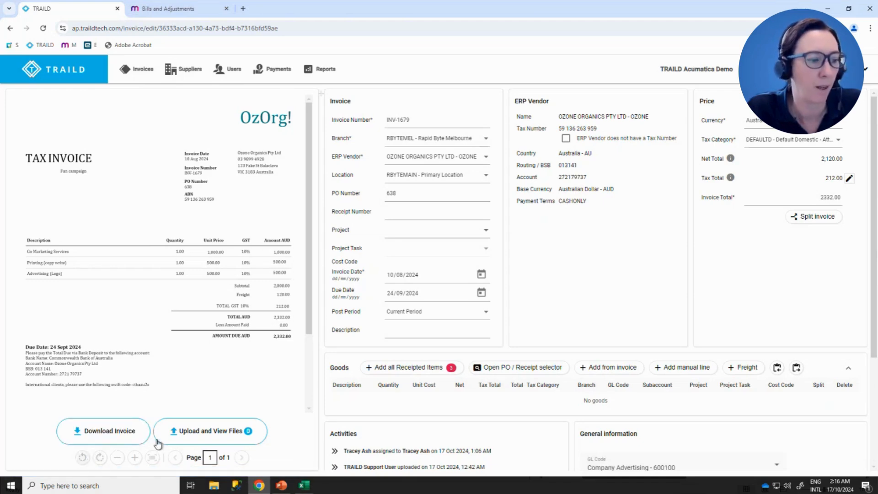
{"action": "left_click", "coordinate": [191, 433]}
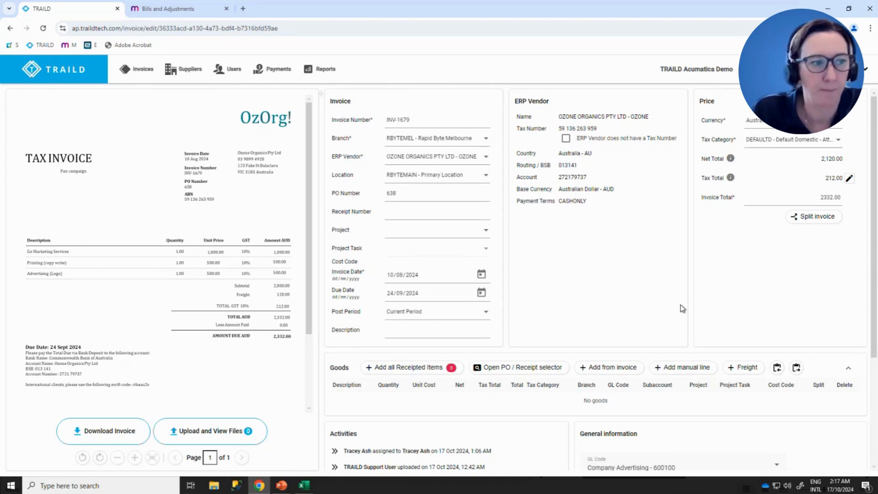
- Check the captured invoice number against the scanned document and choose 638 as the PO number
{"action": "left_click", "coordinate": [402, 121]}
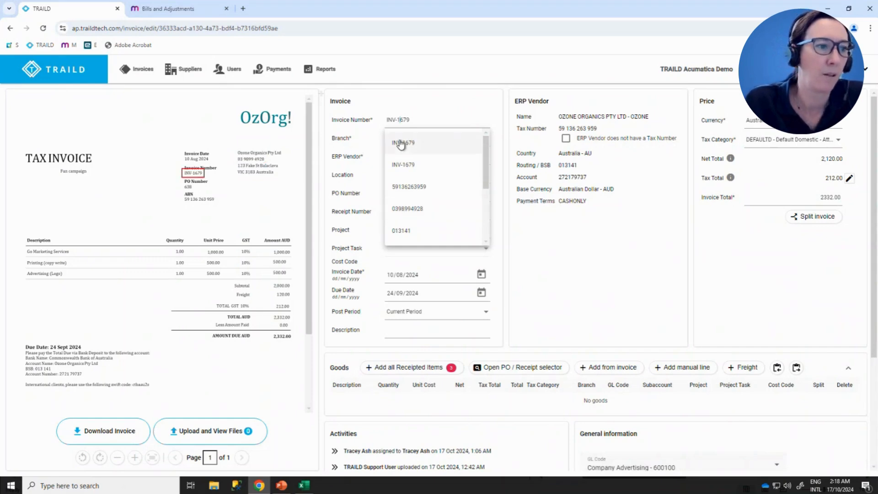
{"action": "left_click", "coordinate": [613, 260]}
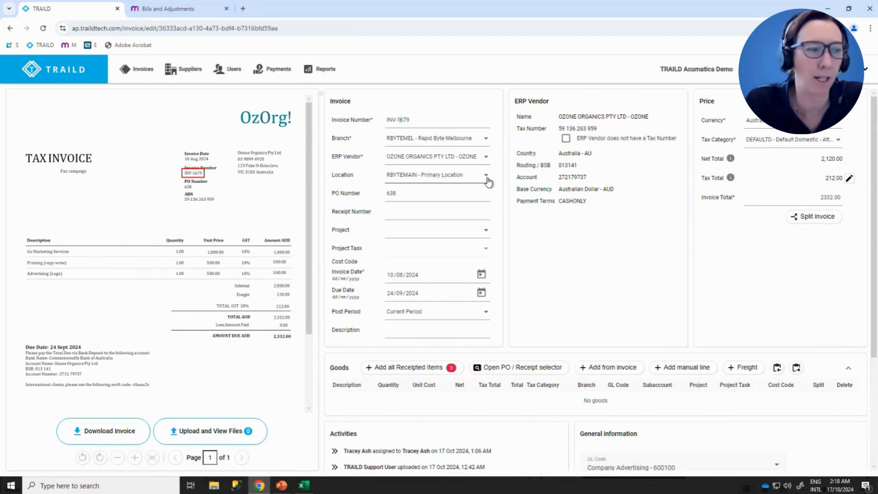
{"action": "left_click", "coordinate": [403, 193]}
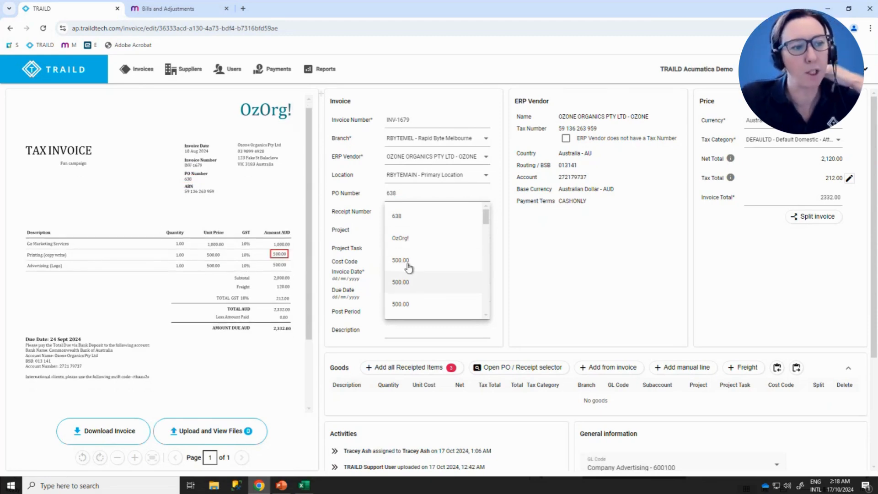
{"action": "left_click", "coordinate": [406, 217]}
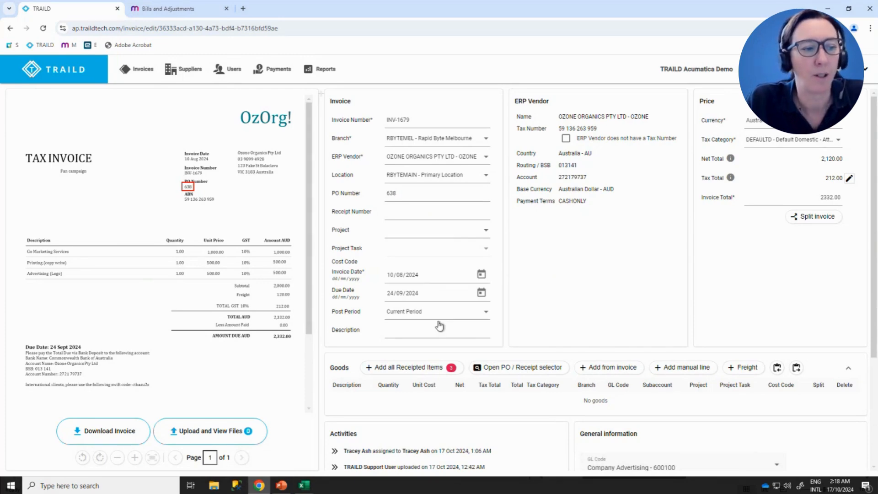
- Enter "Description" as the invoice description and check the invoice total against the scanned document
{"action": "left_click", "coordinate": [410, 332]}
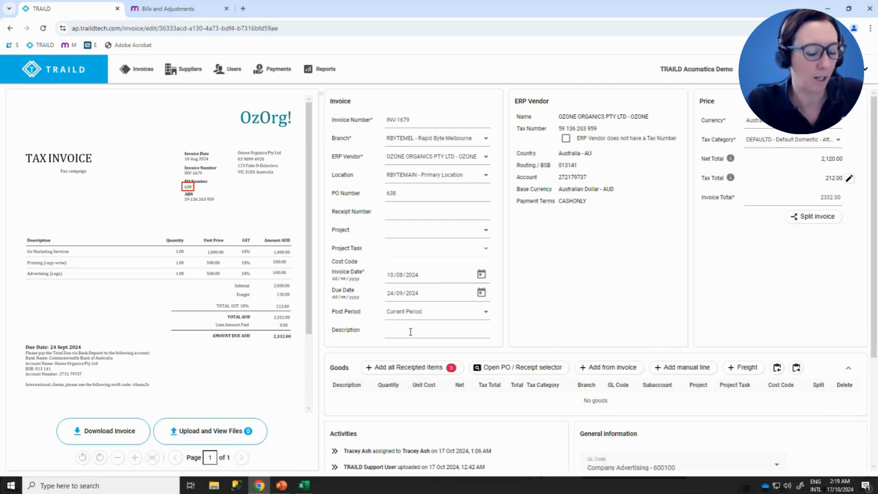
{"action": "type", "text": "Description"}
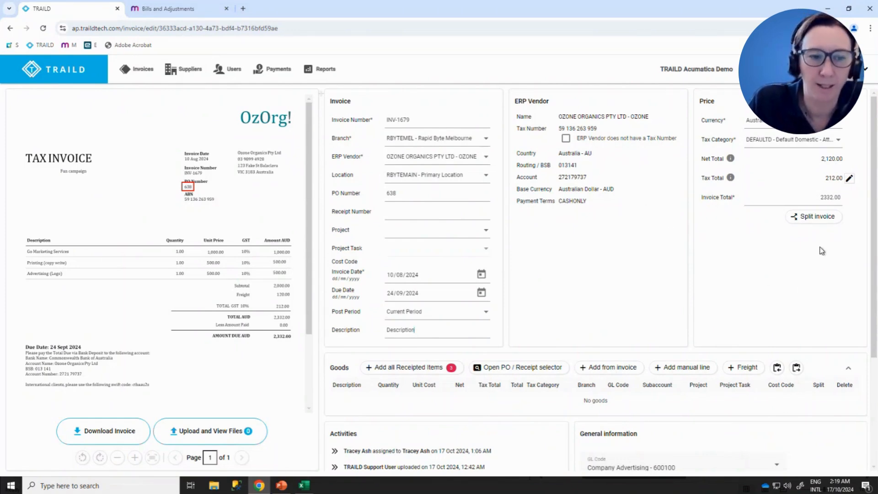
{"action": "left_click", "coordinate": [826, 198]}
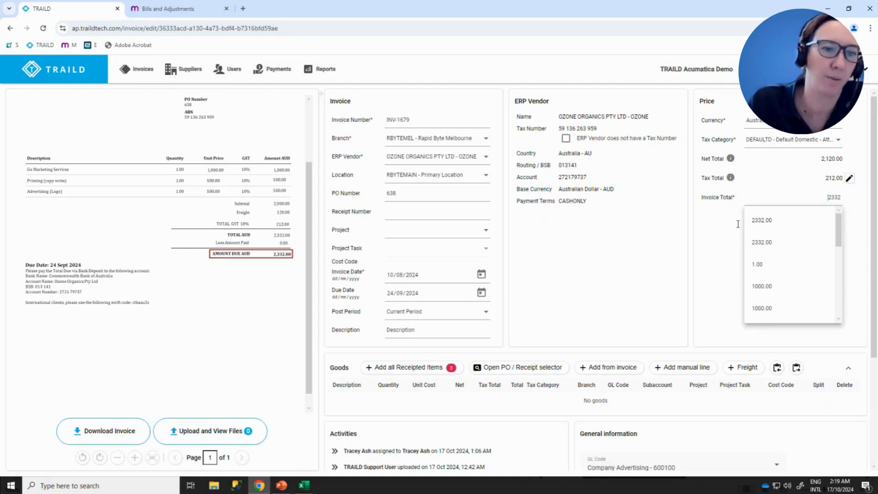
{"action": "left_click", "coordinate": [708, 241]}
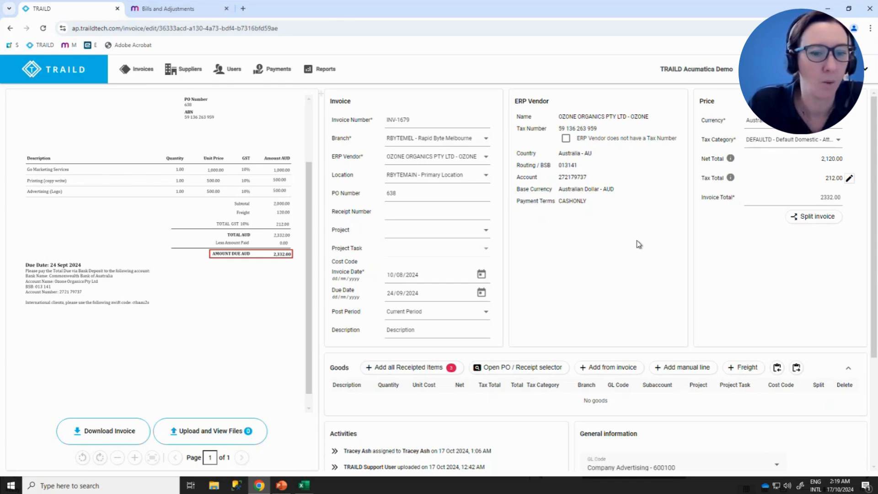
- Add all receipted items to the invoice's goods lines and review their branch, GL code and subaccount coding
{"action": "scroll", "coordinate": [639, 244], "scroll_direction": "down", "scroll_amount": 3}
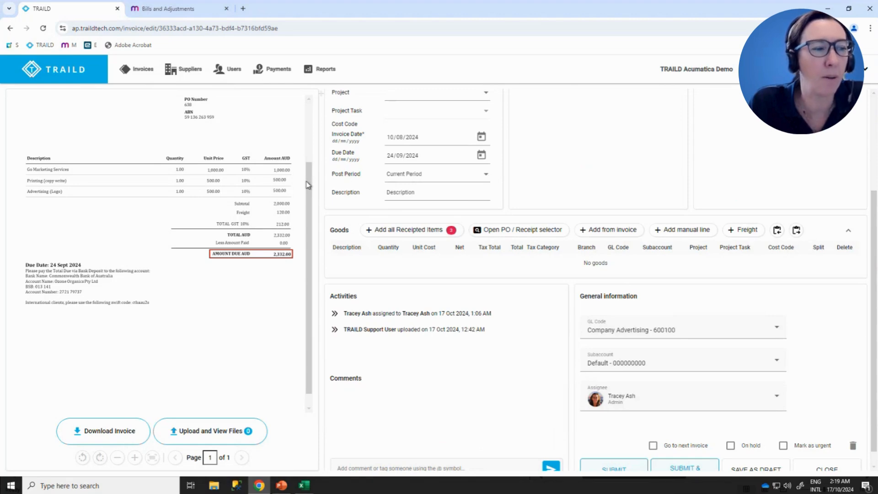
{"action": "left_click_drag", "start_coordinate": [307, 186], "coordinate": [308, 108]}
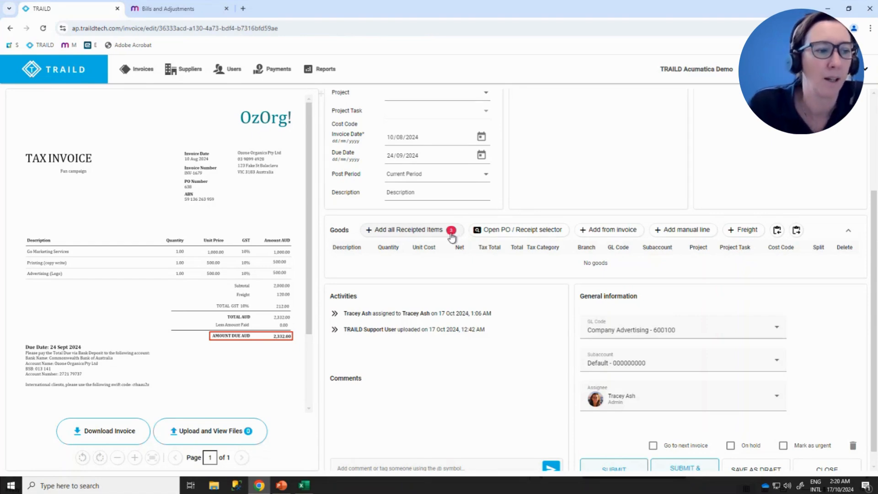
{"action": "left_click", "coordinate": [424, 233]}
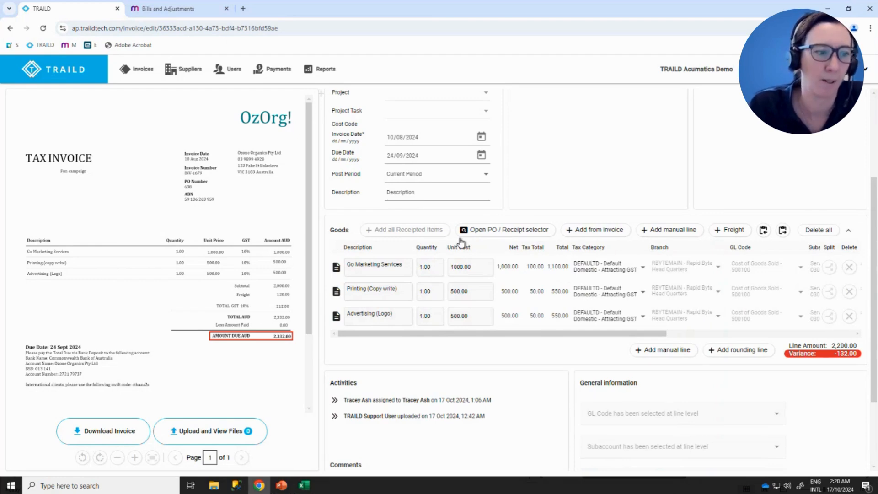
{"action": "mouse_move", "coordinate": [337, 272]}
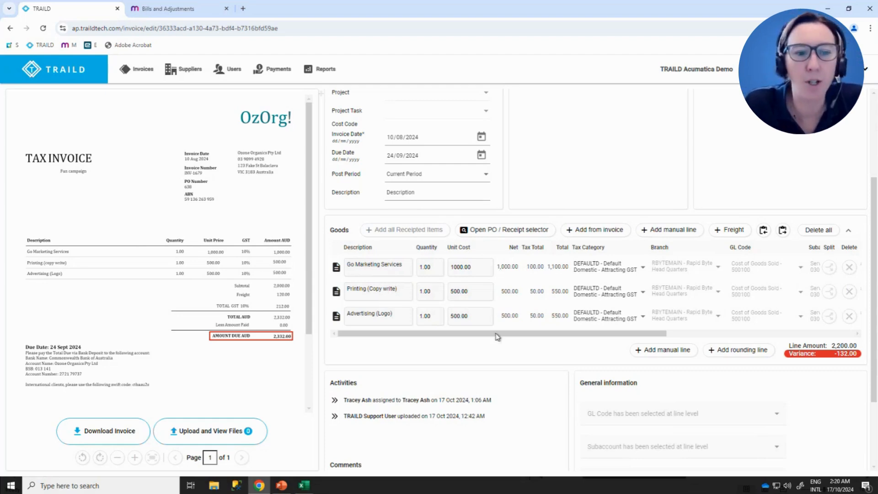
{"action": "left_click_drag", "start_coordinate": [497, 337], "coordinate": [557, 332]}
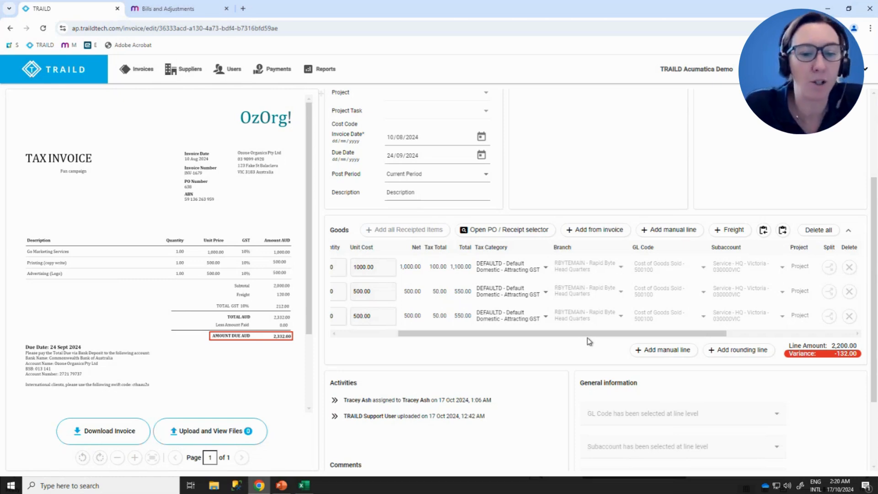
{"action": "left_click_drag", "start_coordinate": [560, 338], "coordinate": [399, 339]}
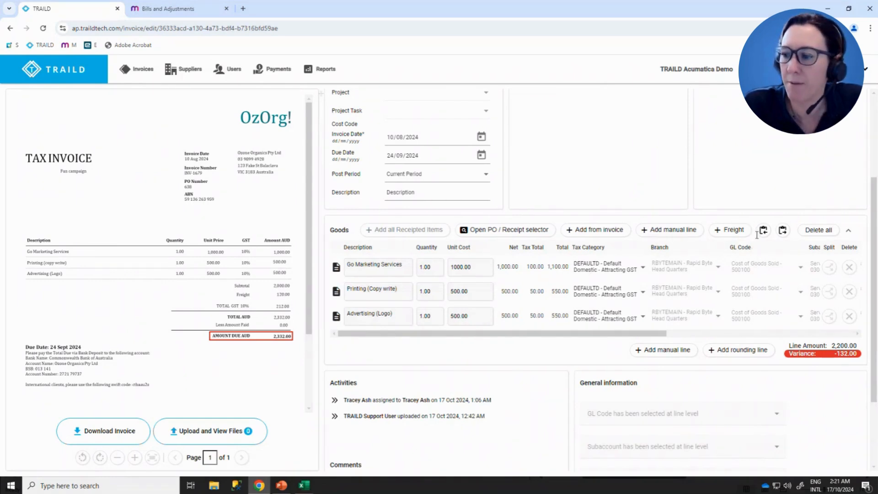
- Add a freight line of 120.00 to the goods and submit the invoice
{"action": "left_click", "coordinate": [729, 233]}
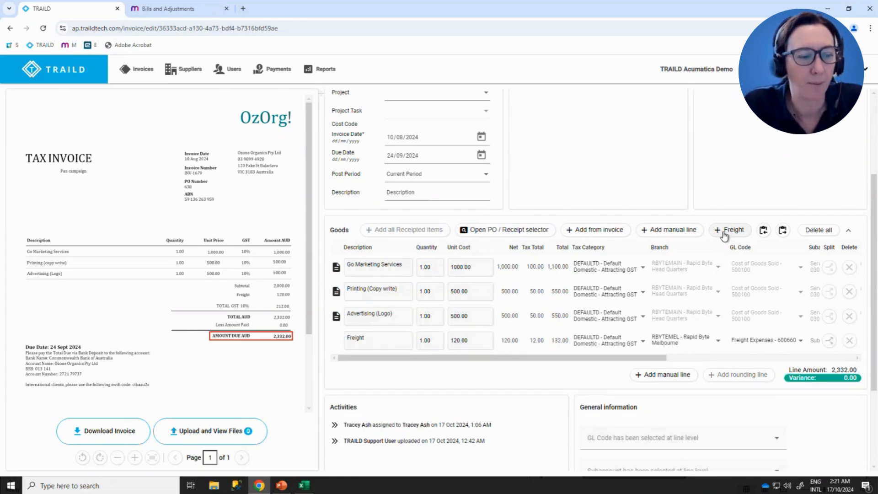
{"action": "left_click", "coordinate": [464, 341]}
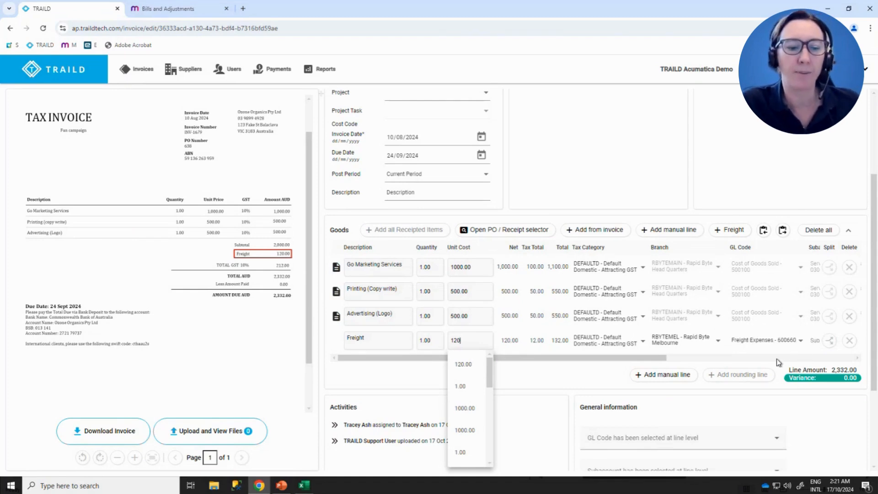
{"action": "scroll", "coordinate": [778, 359], "scroll_direction": "down", "scroll_amount": 3}
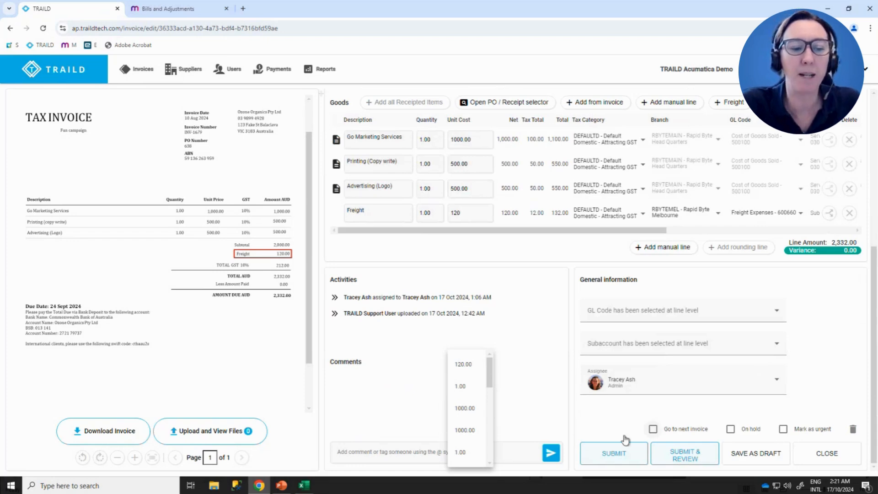
{"action": "left_click", "coordinate": [601, 459]}
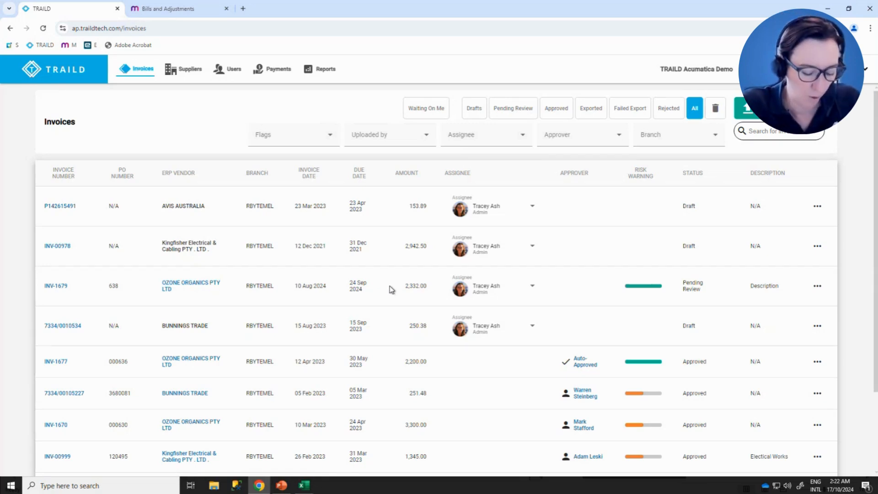
- Open draft invoice INV-00978 and check its invoice number and the suggested PO numbers
{"action": "left_click", "coordinate": [53, 249]}
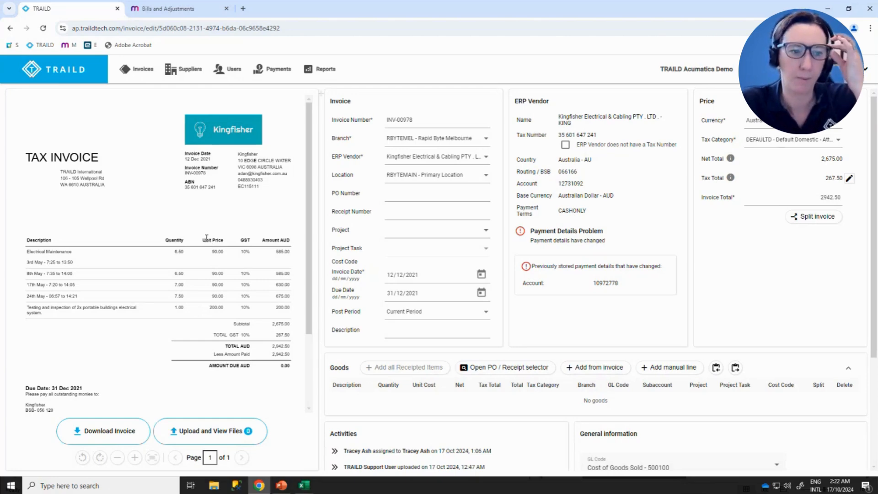
{"action": "left_click", "coordinate": [414, 119]}
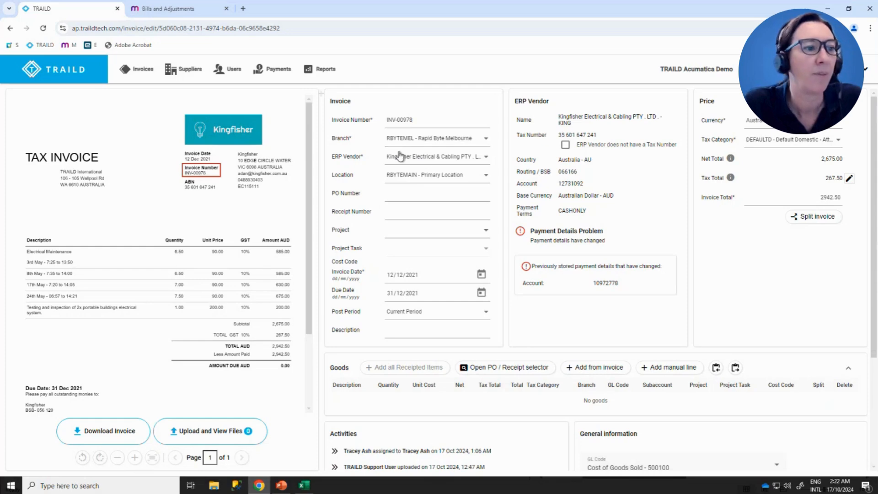
{"action": "left_click", "coordinate": [410, 193]}
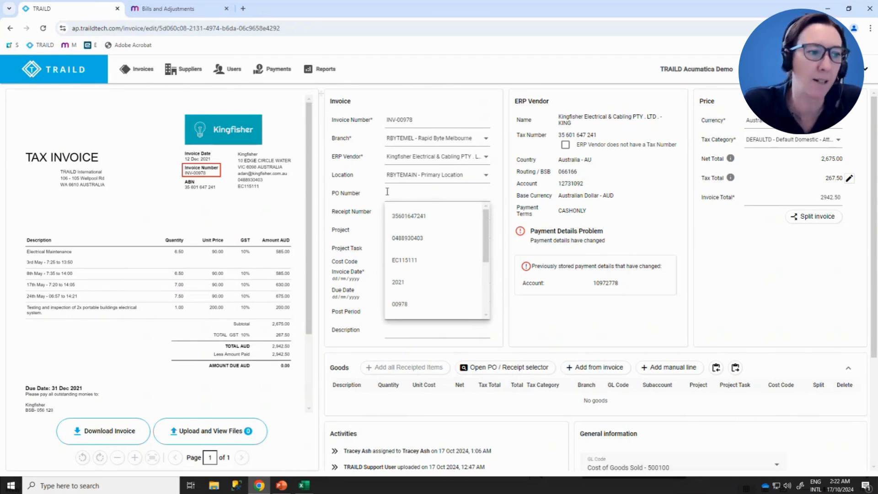
{"action": "left_click", "coordinate": [347, 213]}
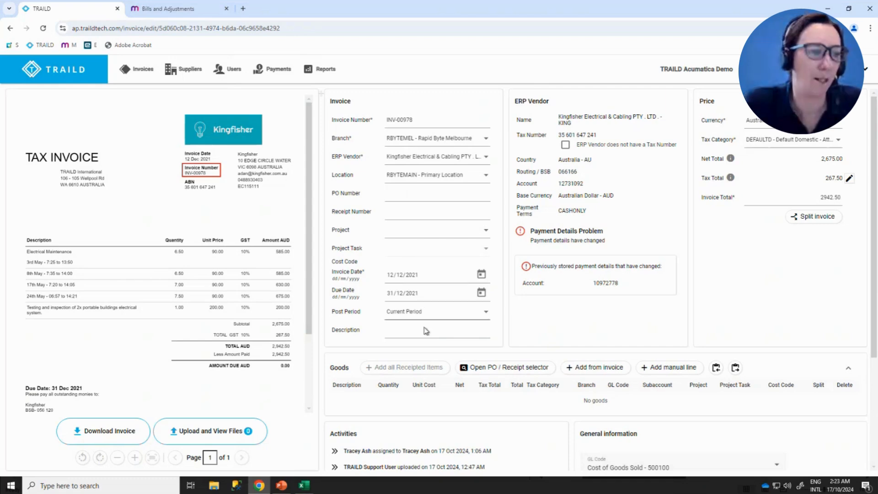
- Enter "Services" as the invoice description and examine the payment details on the scanned document
{"action": "left_click", "coordinate": [401, 333]}
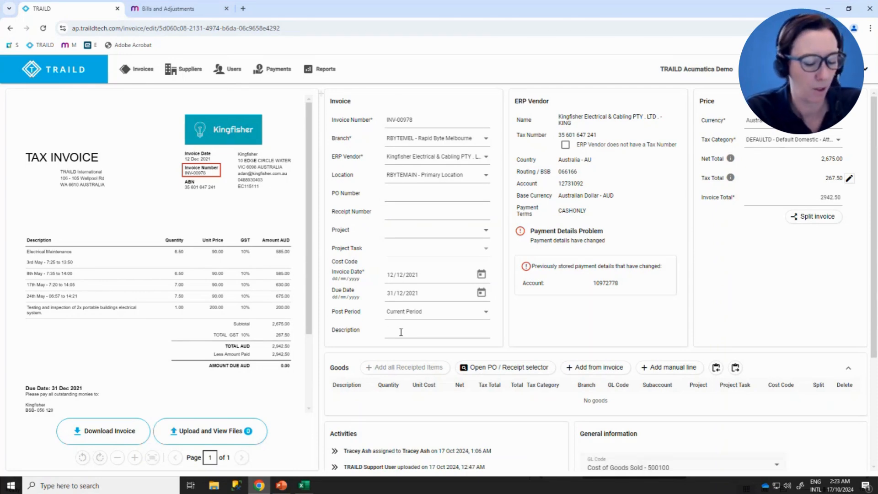
{"action": "type", "text": "Services"}
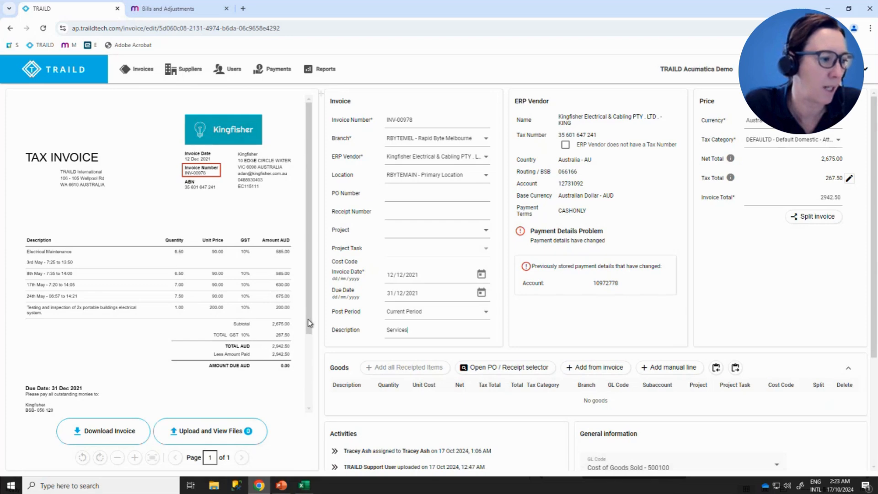
{"action": "left_click_drag", "start_coordinate": [308, 320], "coordinate": [303, 364]}
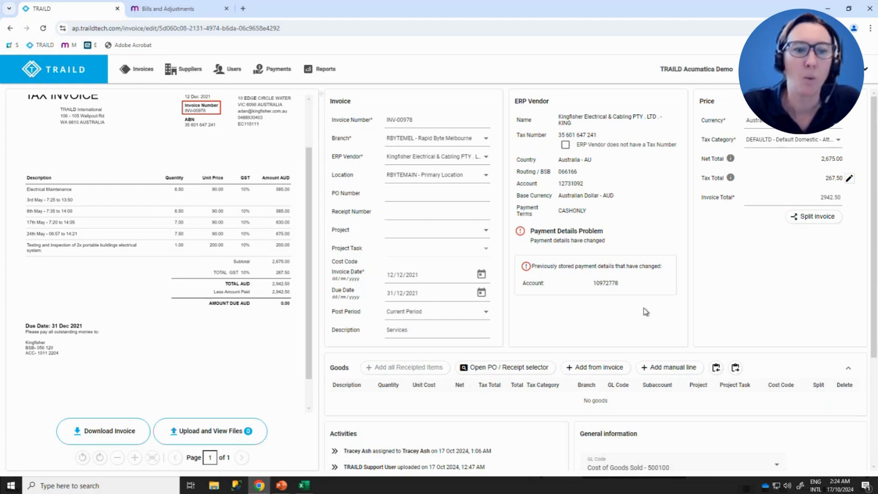
- Split the invoice into 2 lines, allocating 55% to the first and 45% to the second
{"action": "left_click", "coordinate": [819, 217]}
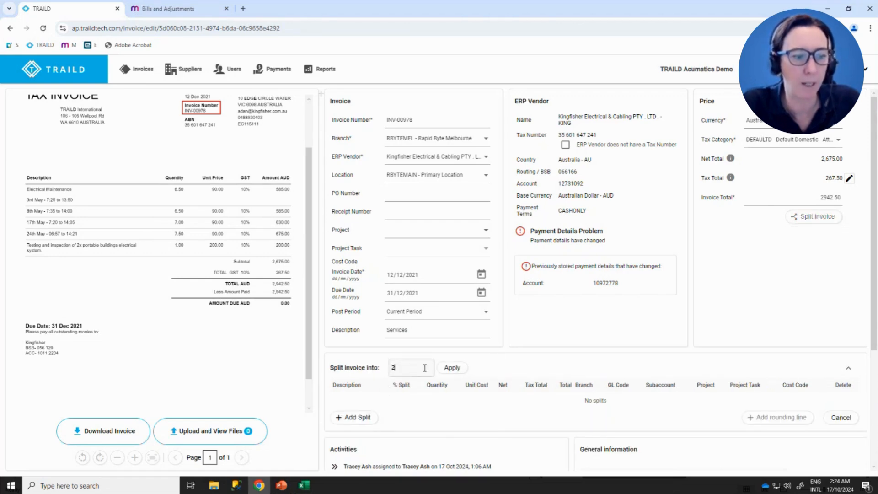
{"action": "left_click", "coordinate": [452, 368]}
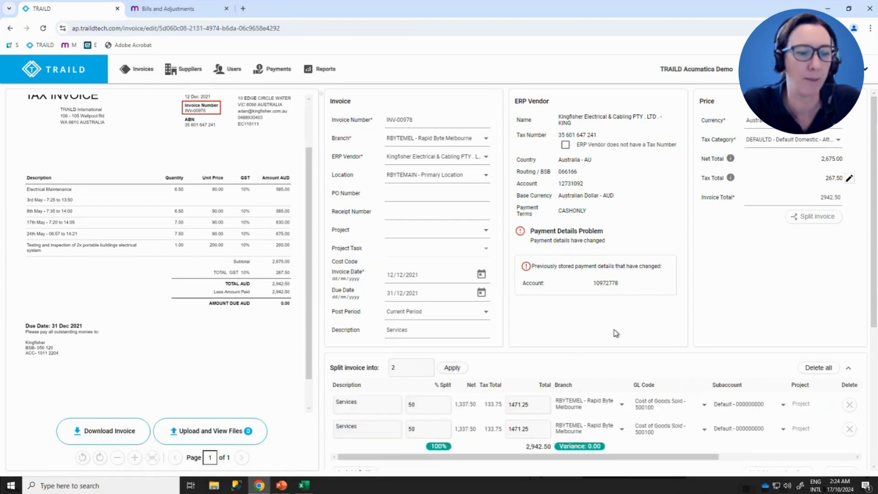
{"action": "scroll", "coordinate": [616, 333], "scroll_direction": "down", "scroll_amount": 2}
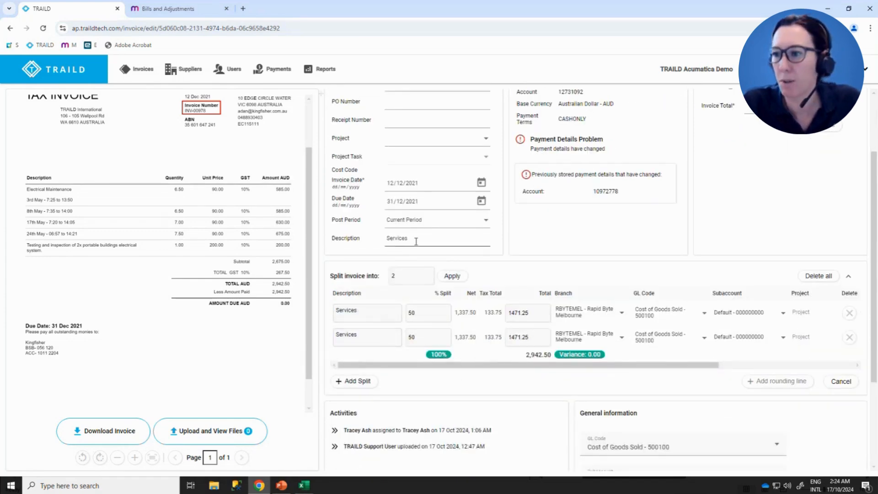
{"action": "left_click", "coordinate": [427, 314]}
{"action": "double_click", "coordinate": [407, 314]}
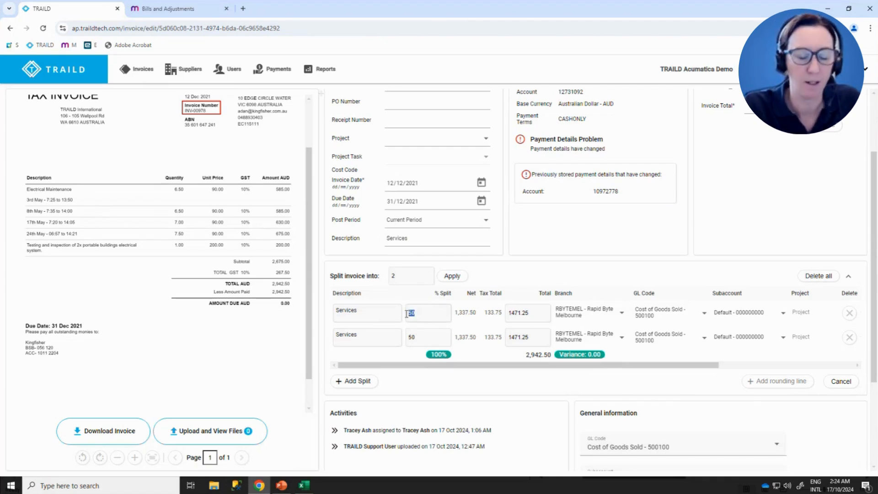
{"action": "type", "text": "55"}
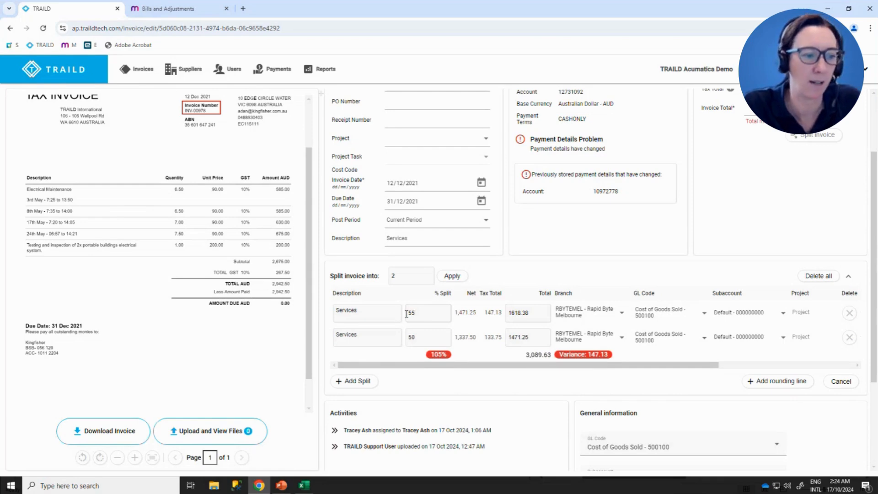
{"action": "double_click", "coordinate": [408, 334]}
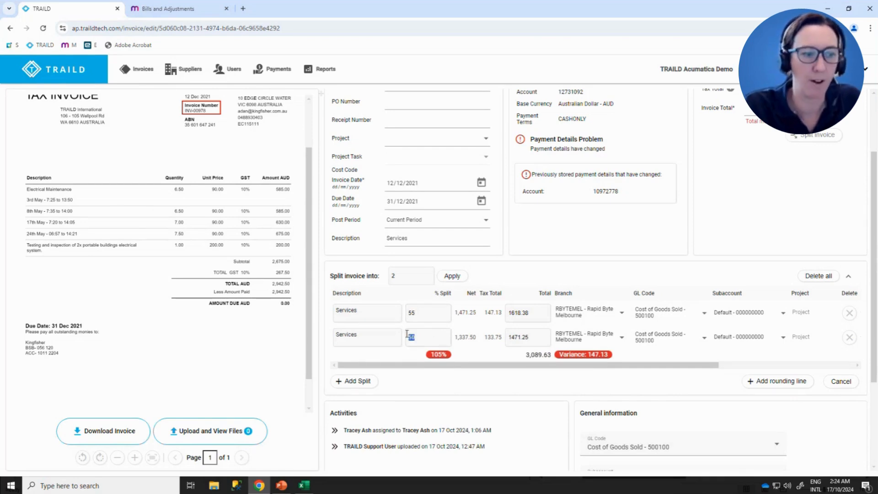
{"action": "type", "text": "45"}
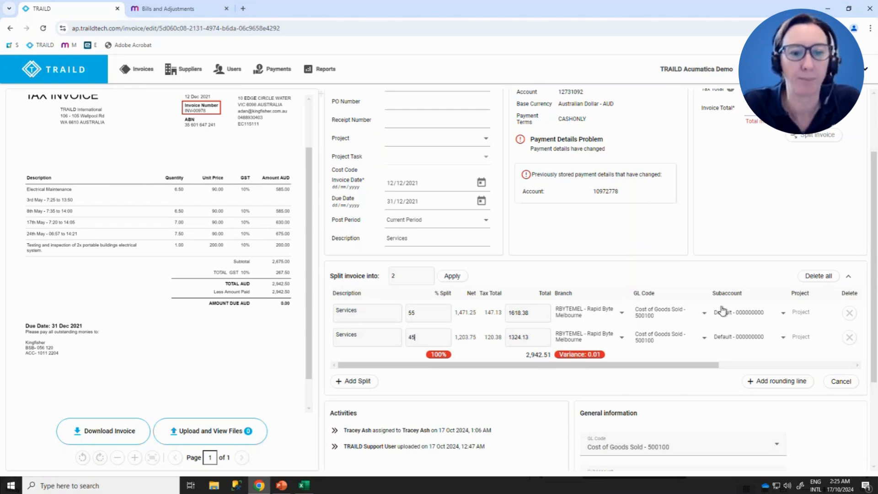
- Delete all the split lines and leave the invoice split mode
{"action": "left_click", "coordinate": [814, 279]}
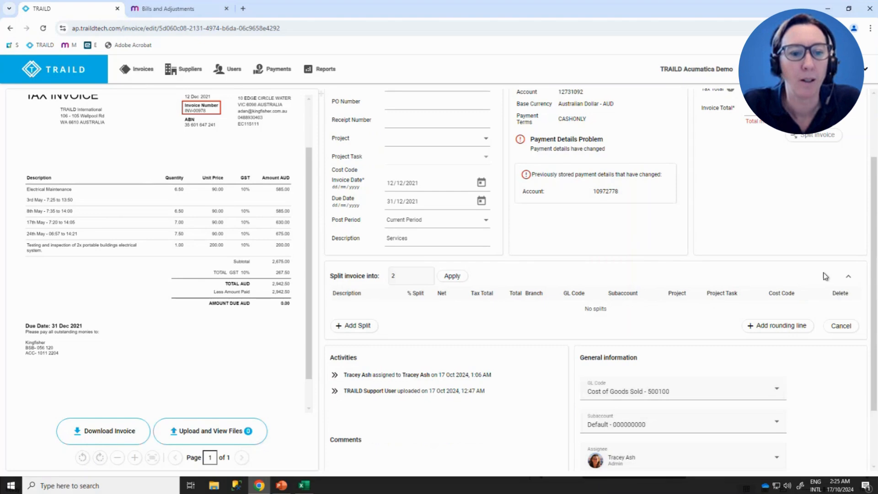
{"action": "left_click", "coordinate": [846, 326]}
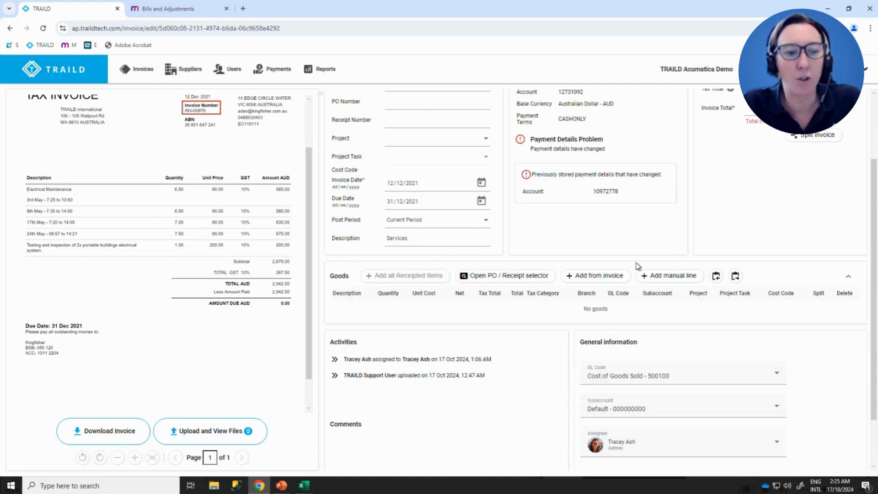
- Add the goods lines from the scanned invoice and check their descriptions, quantities and unit costs against the document
{"action": "left_click", "coordinate": [593, 277]}
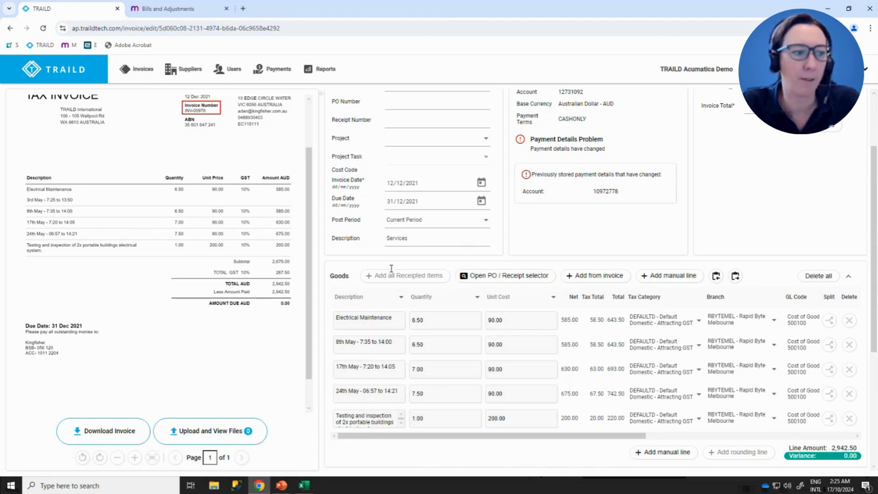
{"action": "left_click", "coordinate": [372, 318]}
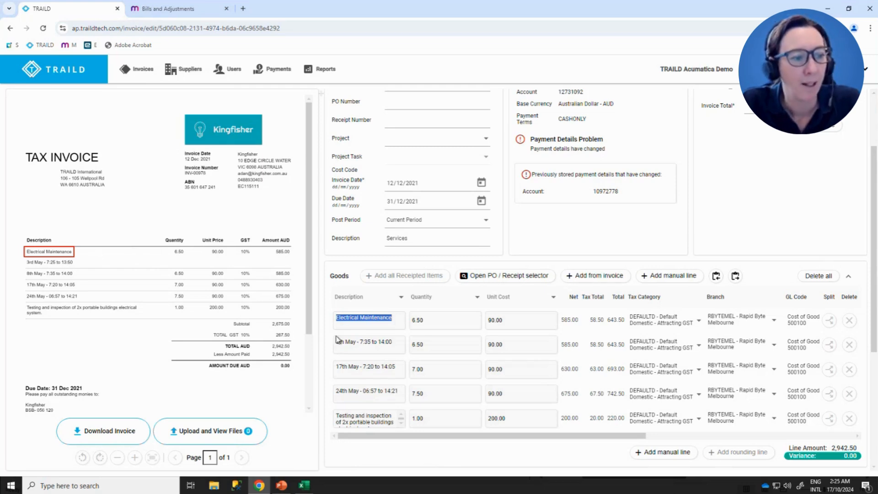
{"action": "left_click", "coordinate": [353, 368]}
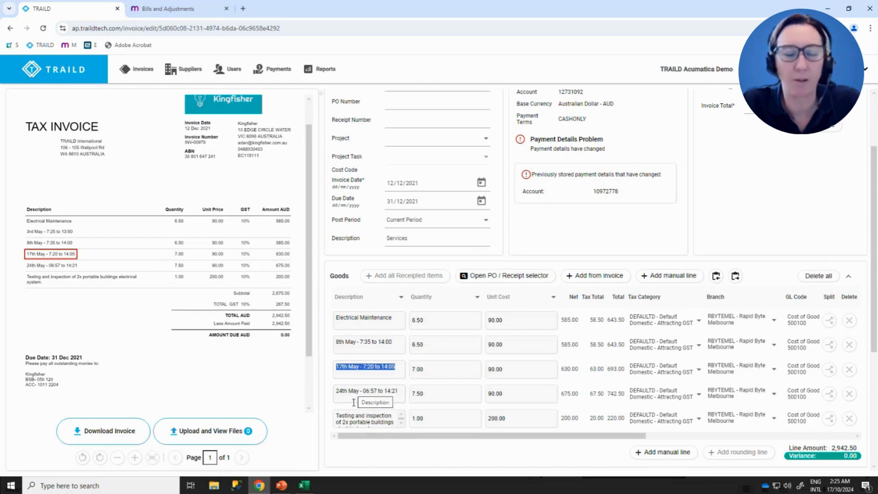
{"action": "left_click", "coordinate": [429, 320]}
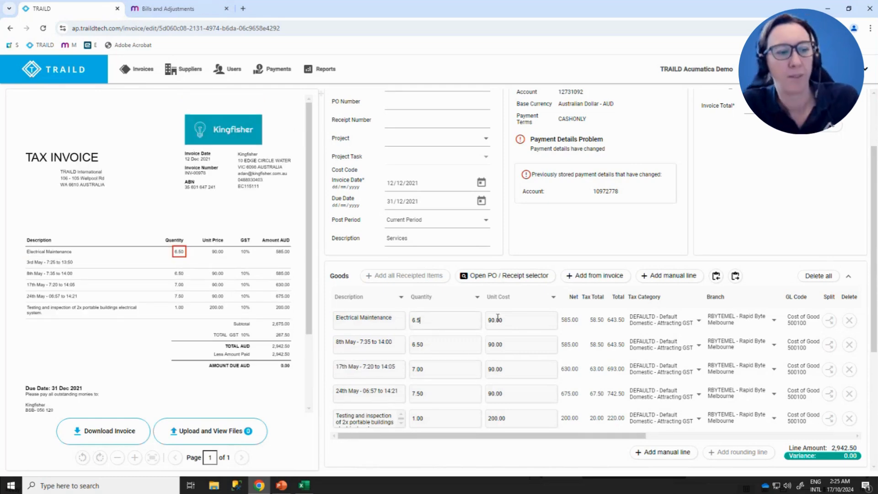
{"action": "left_click", "coordinate": [526, 320]}
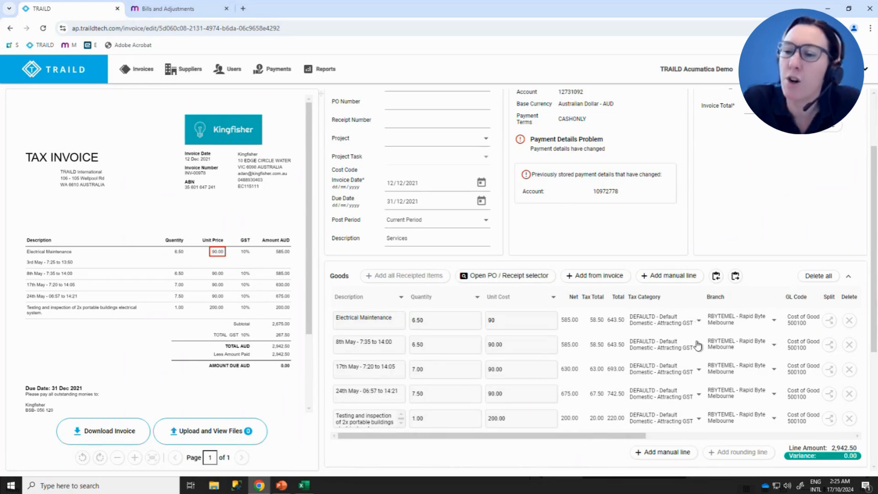
- Delete all the goods lines that were added from the scanned invoice
{"action": "left_click", "coordinate": [850, 419]}
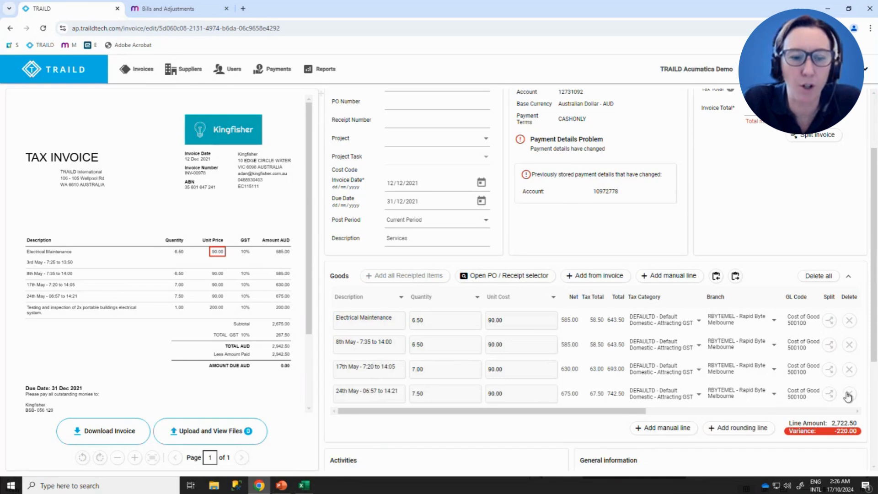
{"action": "left_click", "coordinate": [849, 395]}
{"action": "left_click", "coordinate": [849, 370]}
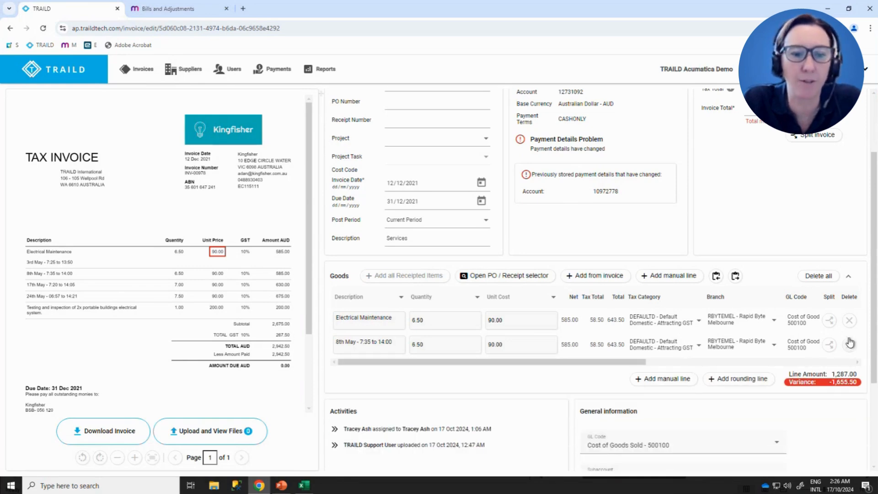
{"action": "left_click", "coordinate": [850, 343]}
{"action": "left_click", "coordinate": [818, 276]}
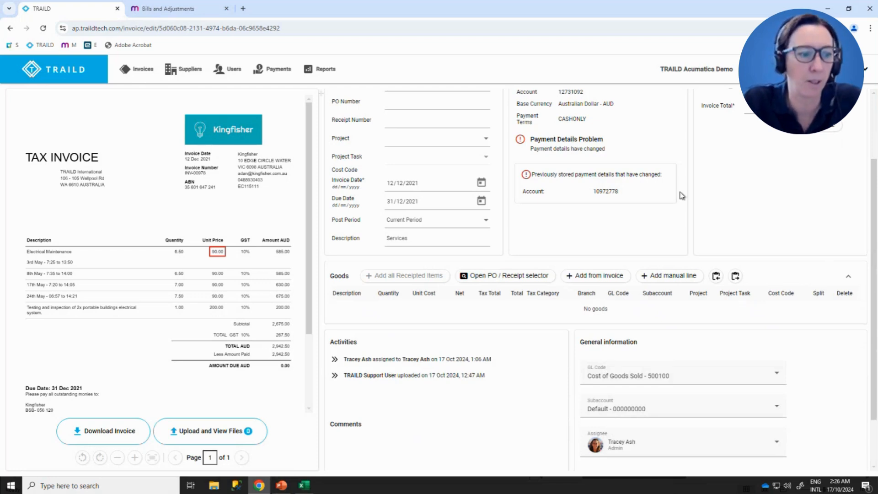
- Post a comment on the invoice that tags a colleague and asks "Where should this invoice be allocated?"
{"action": "scroll", "coordinate": [681, 196], "scroll_direction": "down", "scroll_amount": 2}
{"action": "left_click", "coordinate": [371, 453]}
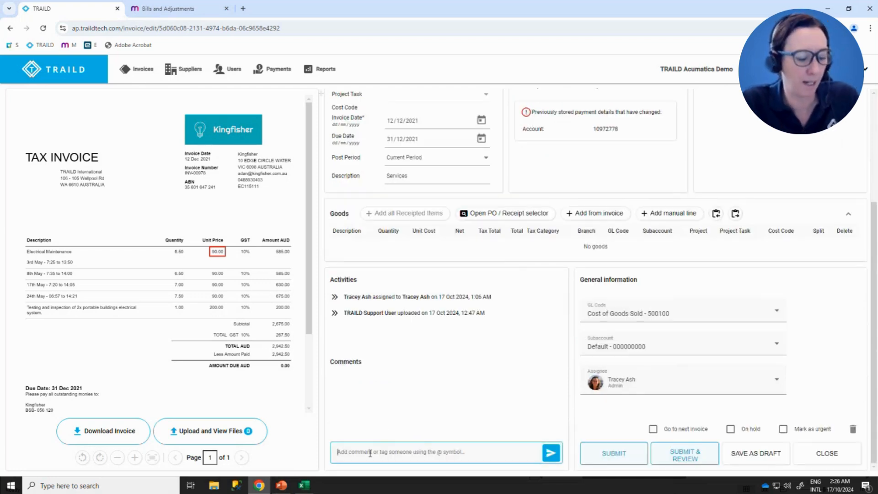
{"action": "type", "text": "@"}
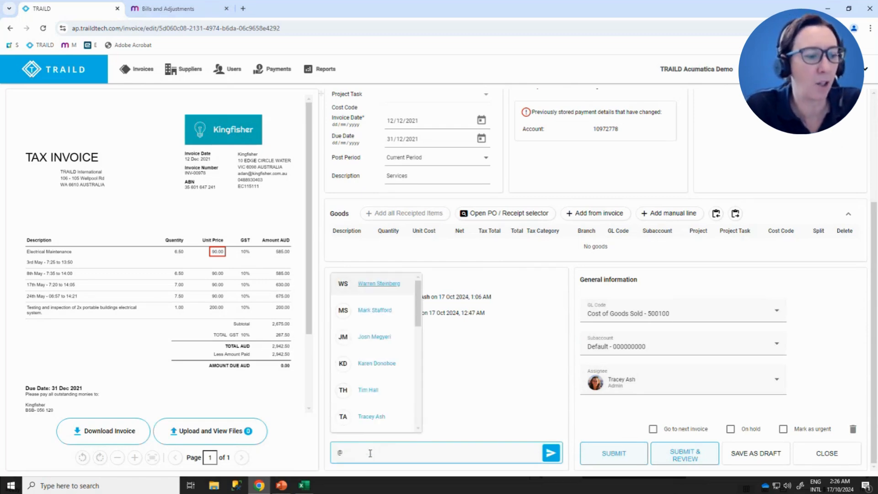
{"action": "left_click", "coordinate": [359, 338]}
{"action": "type", "text": "Where sho"}
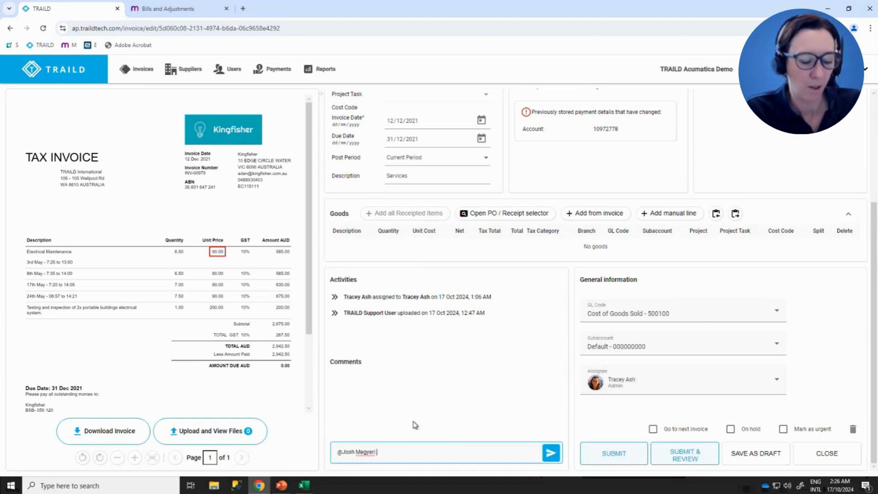
{"action": "type", "text": "uld t"}
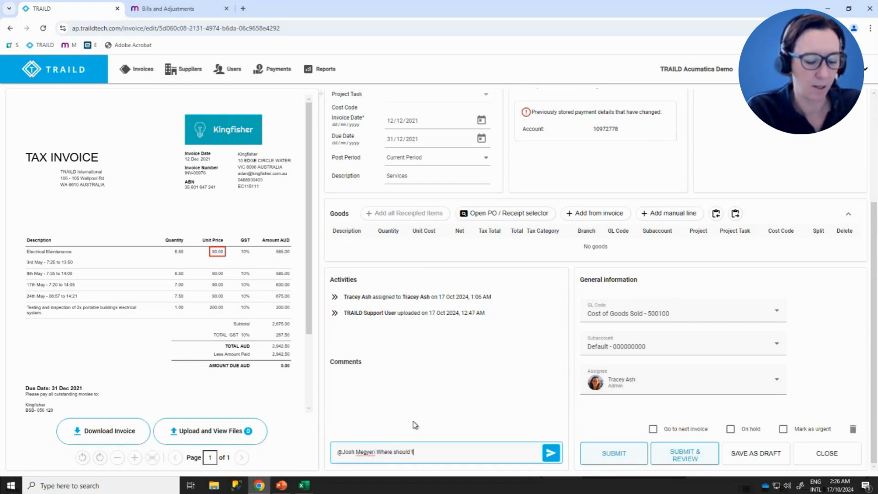
{"action": "type", "text": "his invoice be allocated?"}
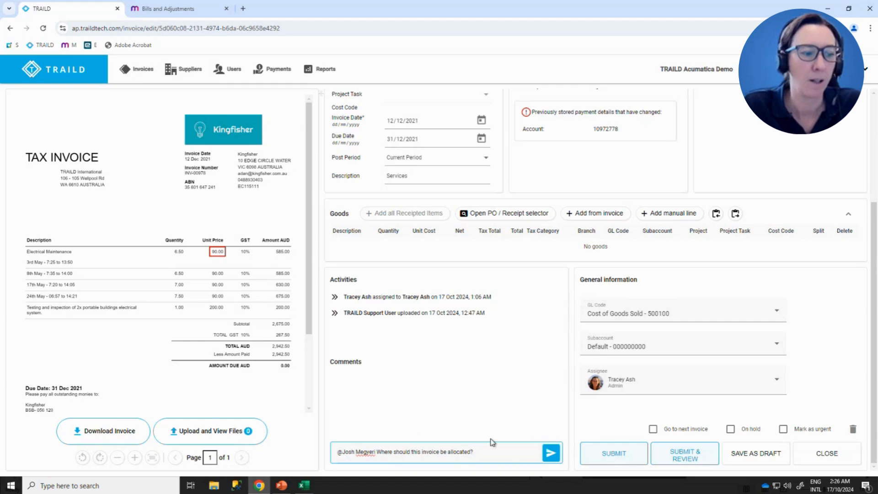
{"action": "left_click", "coordinate": [551, 452]}
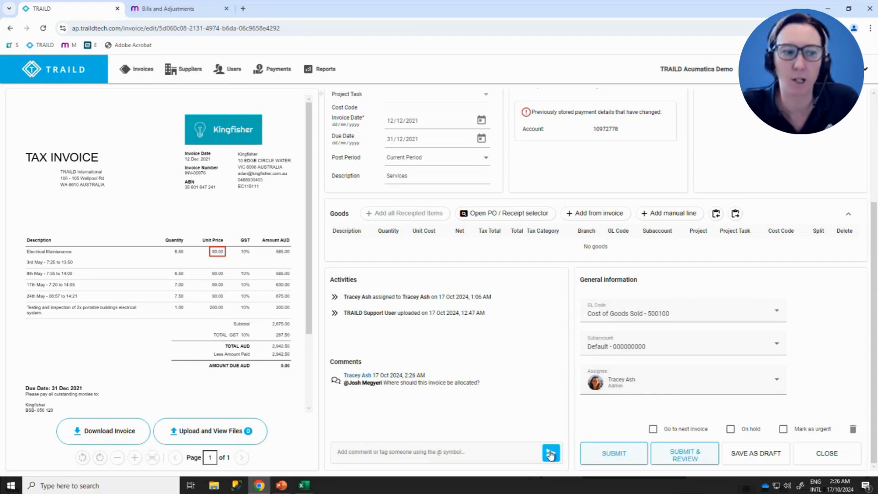
- Assign the invoice to the colleague tagged in the comment and save it as a draft
{"action": "left_click", "coordinate": [630, 383]}
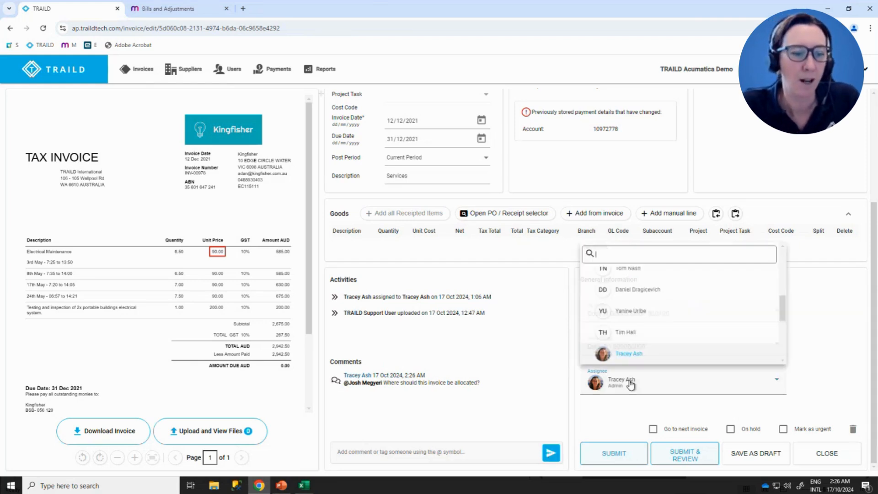
{"action": "type", "text": "josh"}
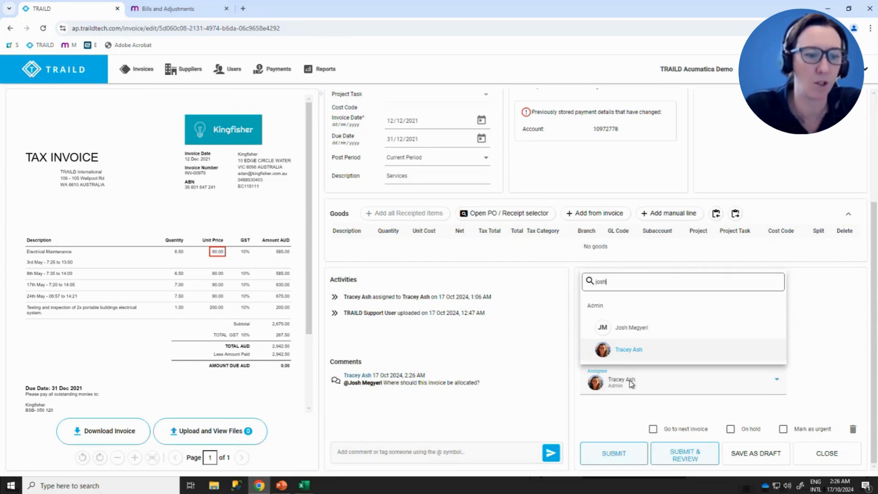
{"action": "left_click", "coordinate": [623, 329]}
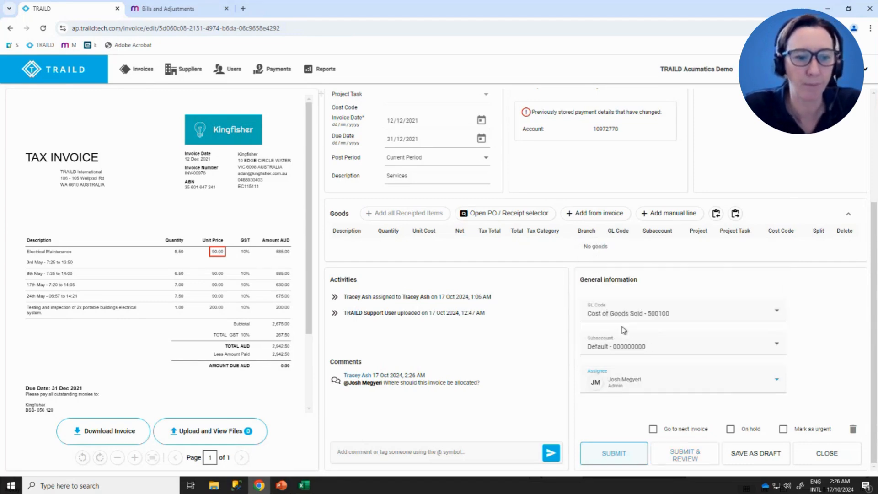
{"action": "left_click", "coordinate": [751, 459]}
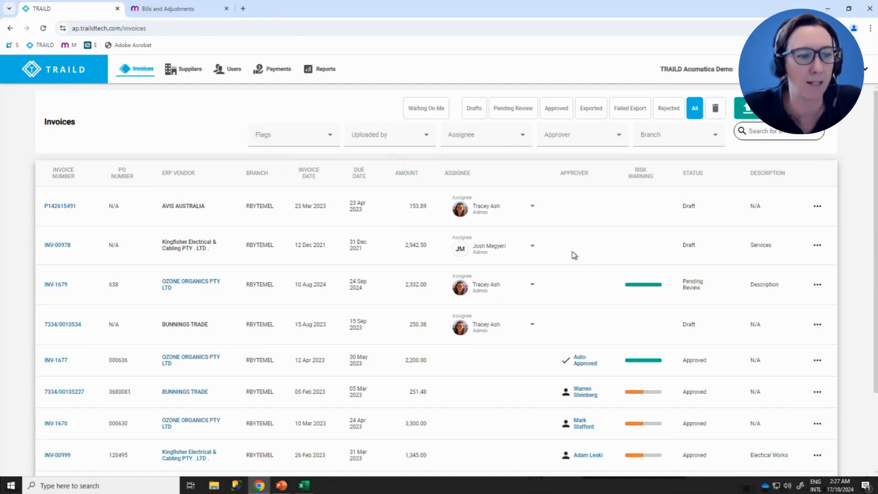
- Mark INV-00978 as urgent in the invoice list and reassign it to a different admin user
{"action": "left_click", "coordinate": [817, 246]}
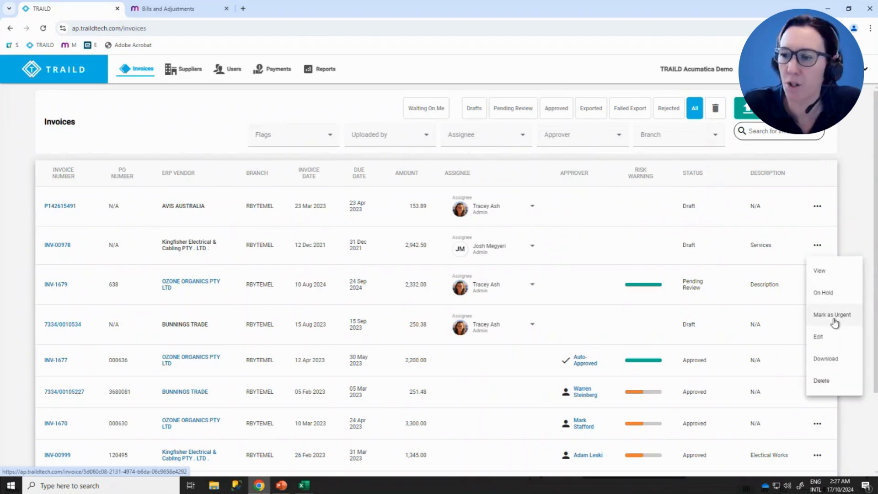
{"action": "left_click", "coordinate": [835, 322]}
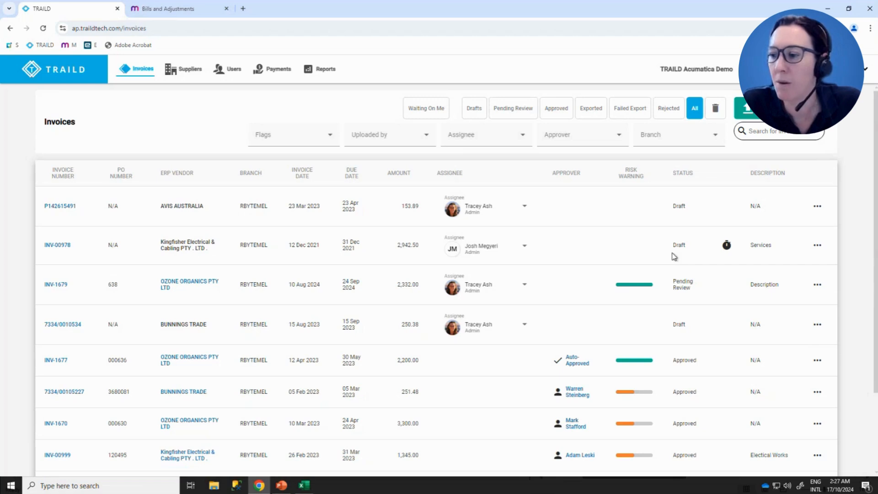
{"action": "left_click", "coordinate": [525, 248]}
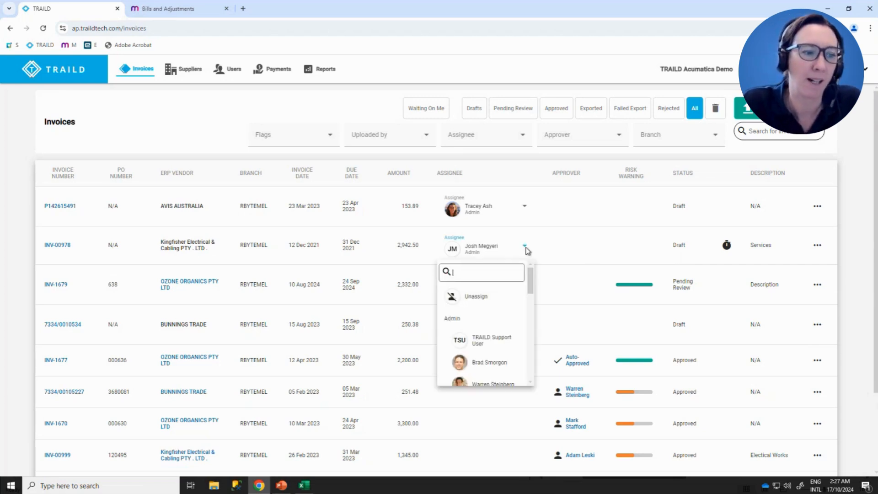
{"action": "left_click", "coordinate": [492, 364]}
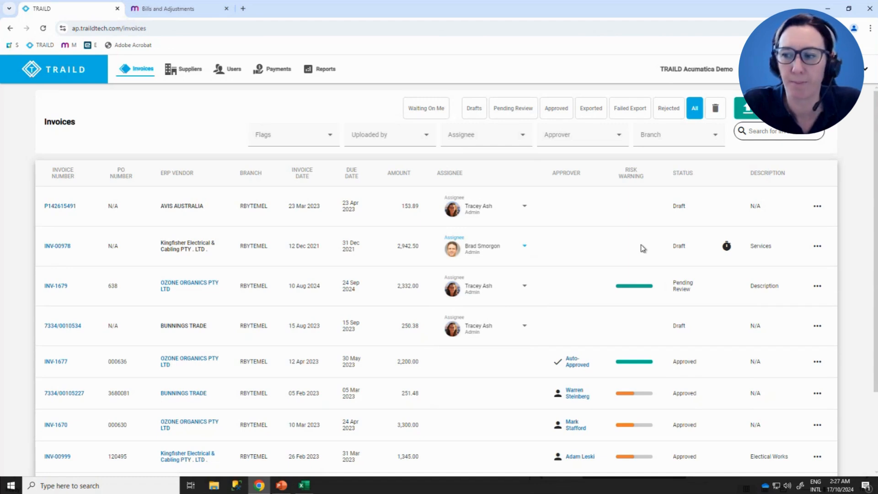
- Reopen INV-00978, review its activities and comments, and add the goods lines from the scanned invoice
{"action": "left_click", "coordinate": [57, 250]}
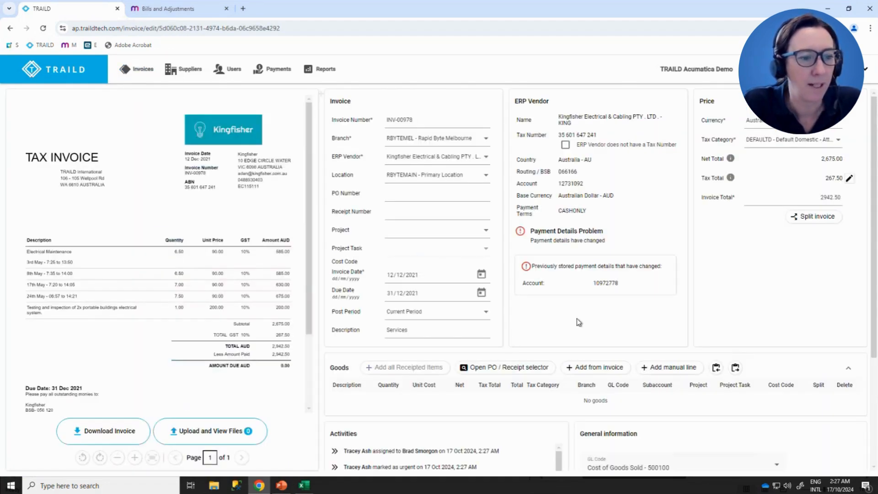
{"action": "scroll", "coordinate": [578, 322], "scroll_direction": "down", "scroll_amount": 4}
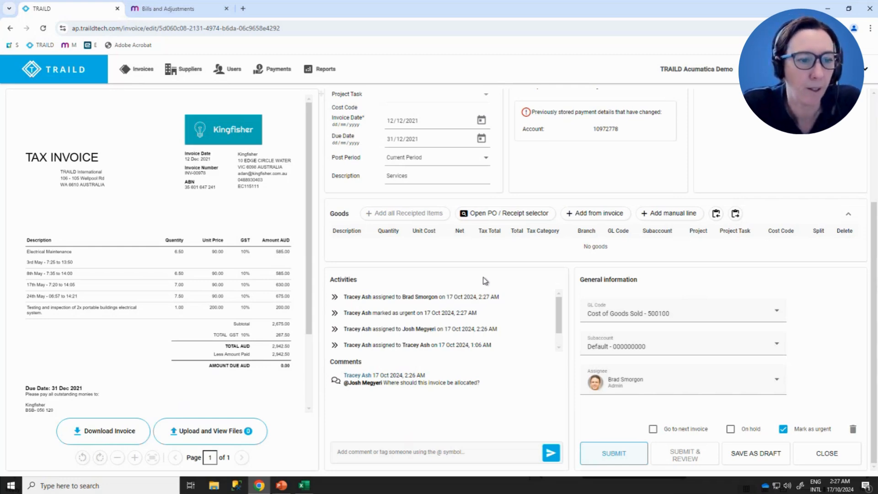
{"action": "left_click", "coordinate": [606, 217]}
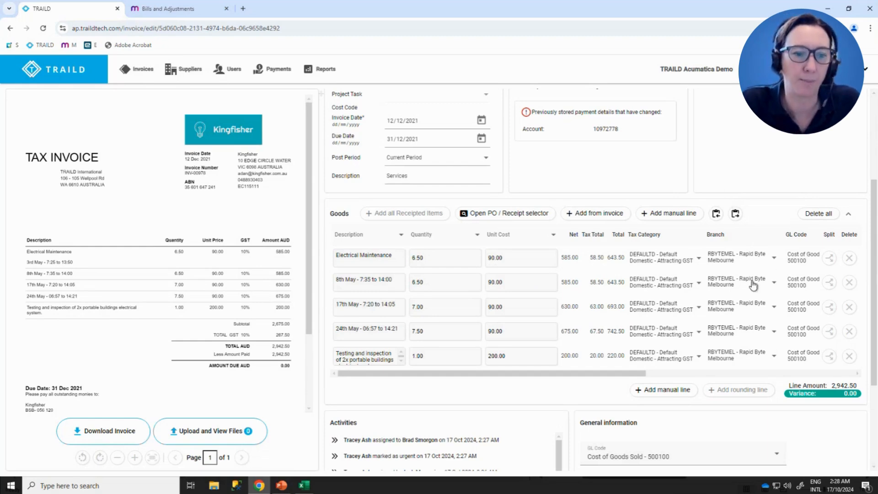
{"action": "scroll", "coordinate": [753, 286], "scroll_direction": "down", "scroll_amount": 3}
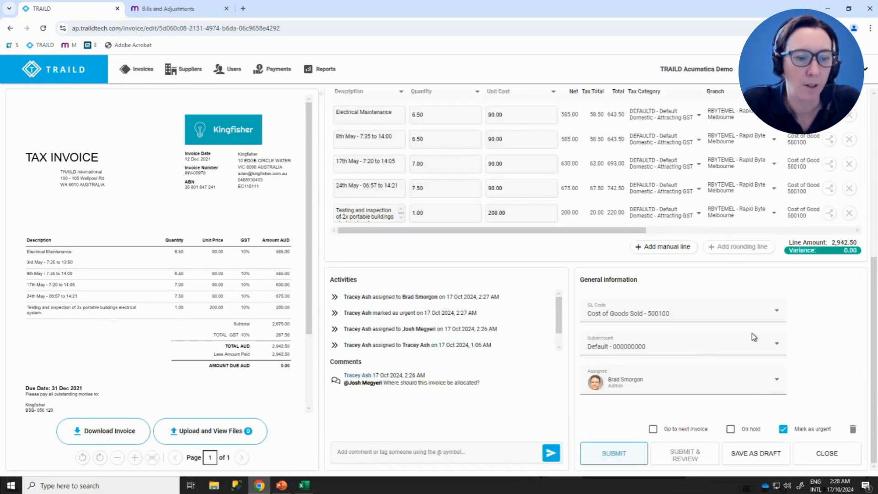
- Reassign INV-00978 to the signed-in admin user and submit the invoice
{"action": "left_click", "coordinate": [702, 386]}
{"action": "scroll", "coordinate": [694, 328], "scroll_direction": "down", "scroll_amount": 5}
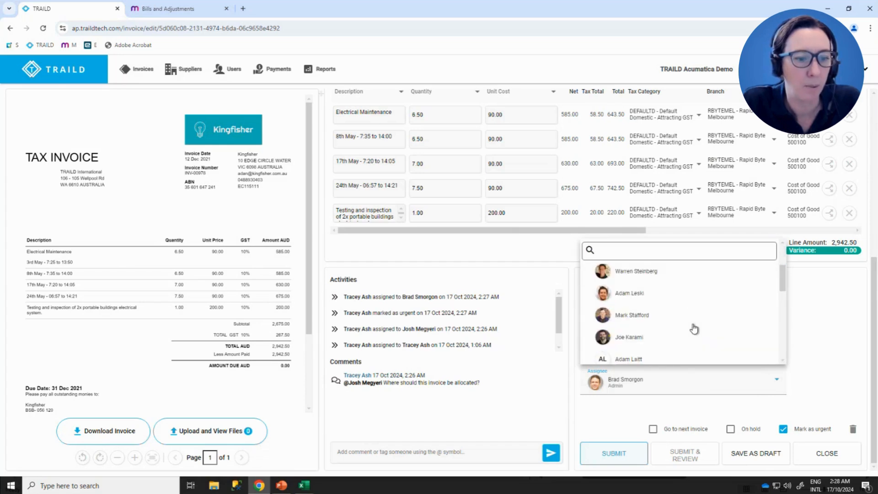
{"action": "scroll", "coordinate": [694, 328], "scroll_direction": "down", "scroll_amount": 3}
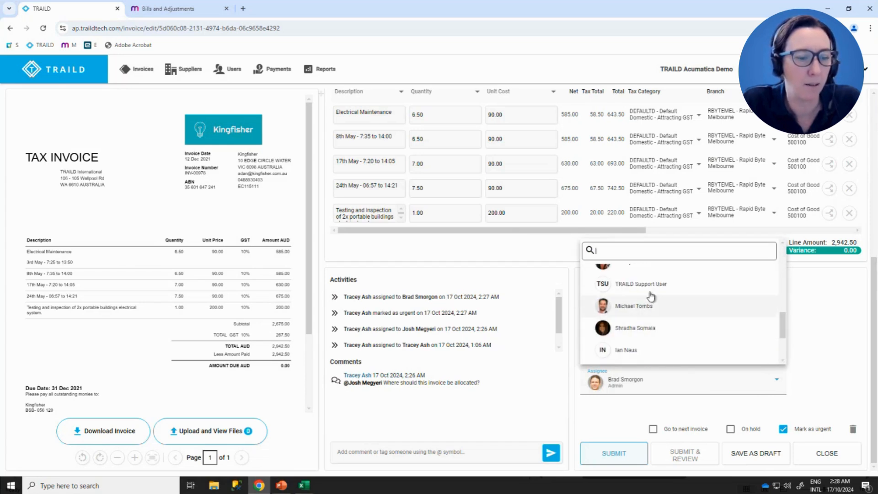
{"action": "left_click", "coordinate": [627, 269]}
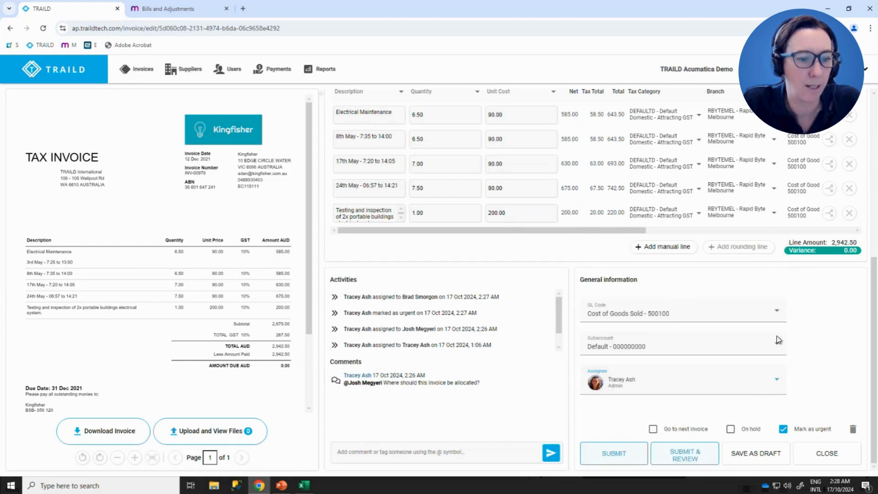
{"action": "left_click", "coordinate": [614, 453]}
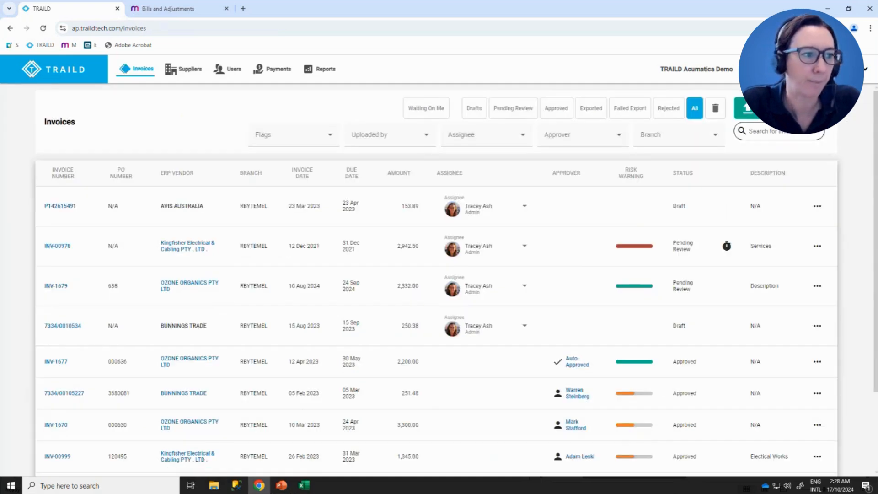
- Open the draft AVIS AUSTRALIA invoice, review its pages, split the PDF into three single-page invoices and return to the invoice list
{"action": "left_click", "coordinate": [56, 213]}
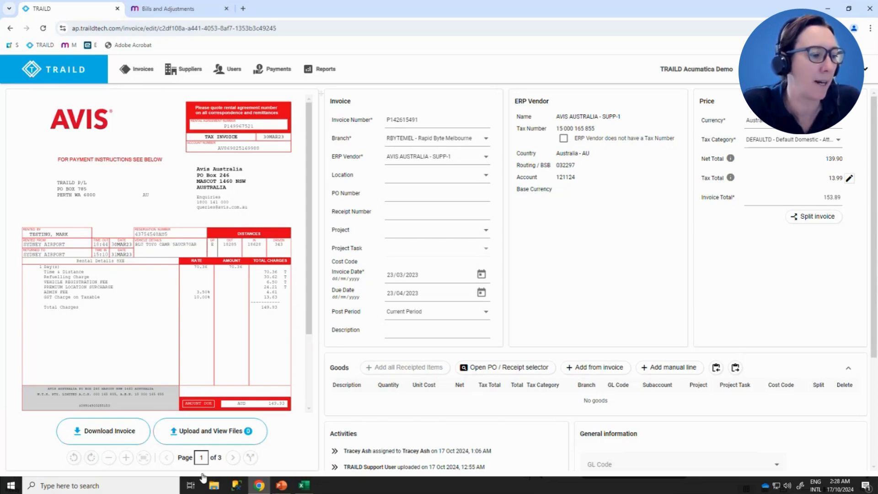
{"action": "left_click", "coordinate": [234, 458]}
{"action": "left_click", "coordinate": [234, 459]}
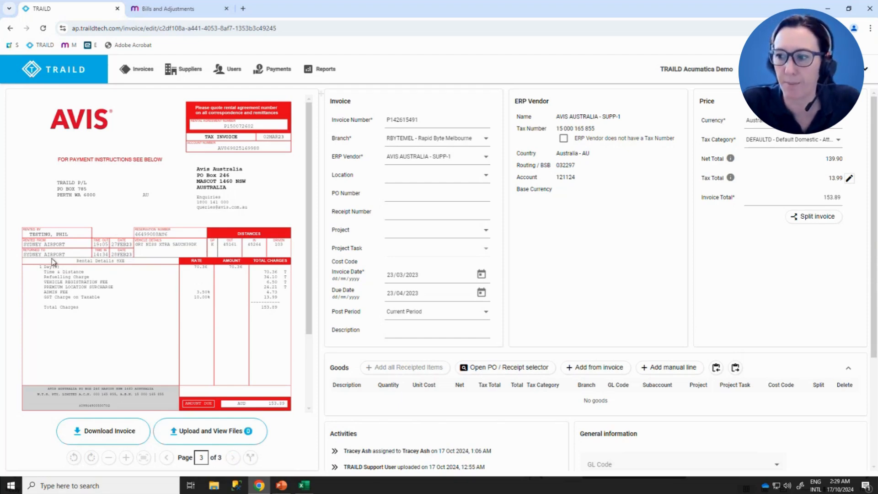
{"action": "left_click", "coordinate": [249, 457]}
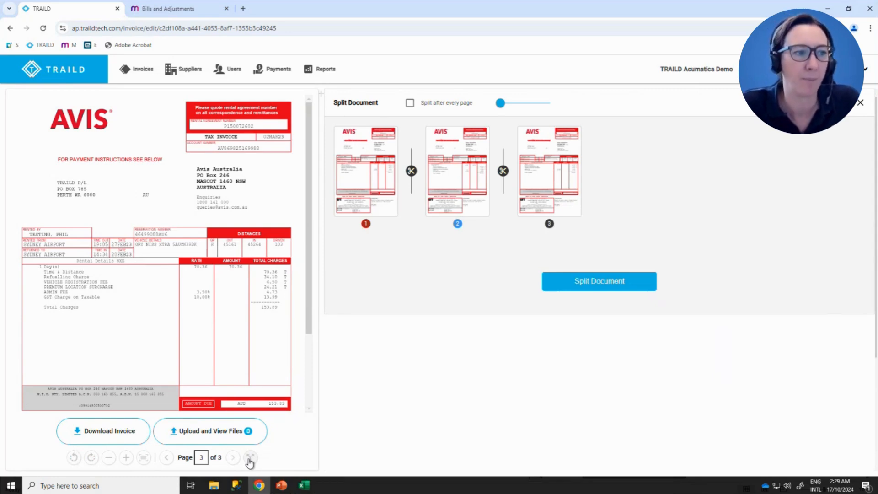
{"action": "left_click", "coordinate": [504, 172]}
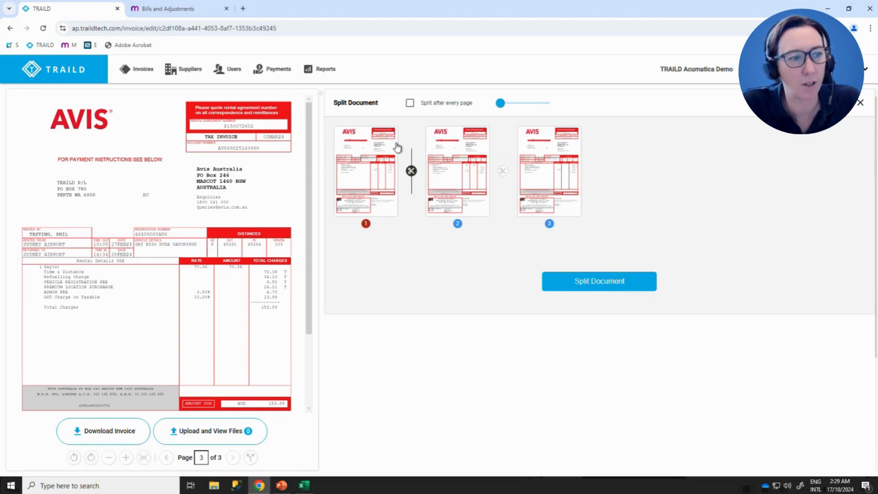
{"action": "left_click", "coordinate": [503, 171]}
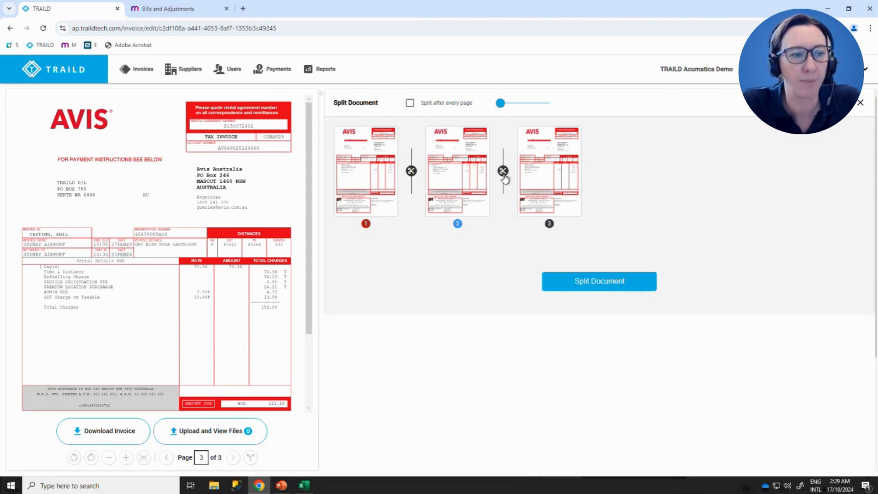
{"action": "left_click", "coordinate": [602, 283]}
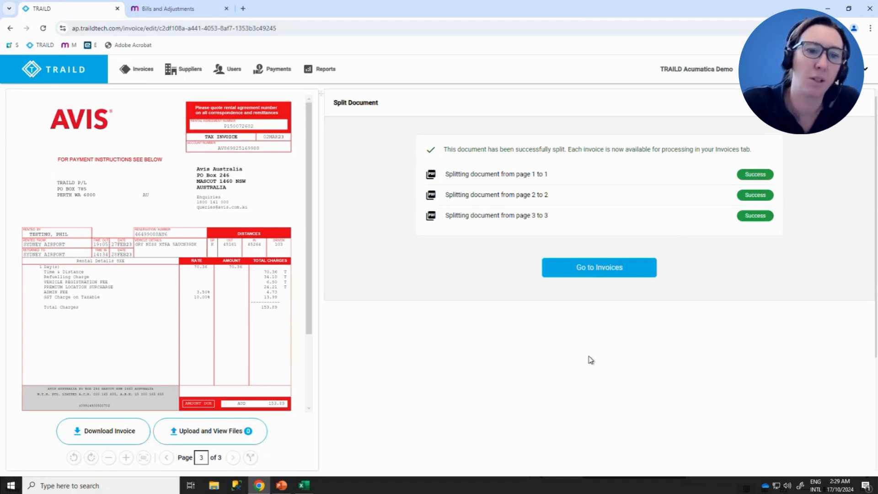
{"action": "left_click", "coordinate": [606, 275]}
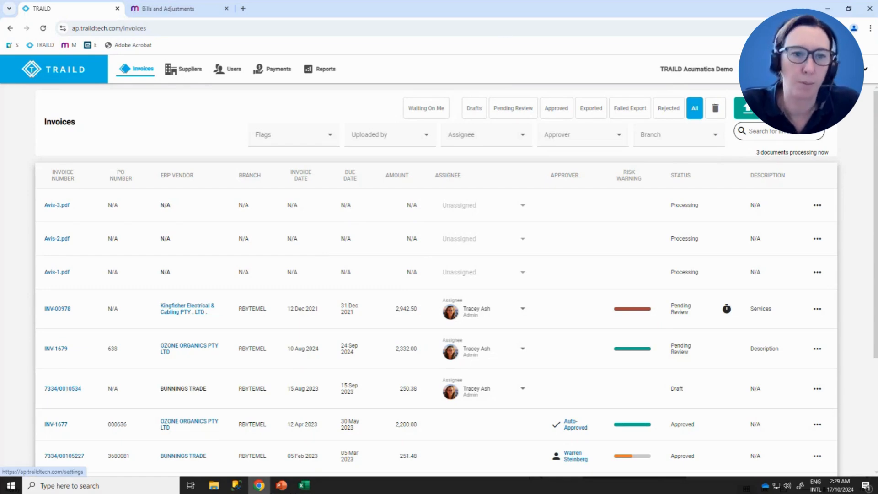
- Start a new User approval rule in the invoice approval settings and name it "new rule"
{"action": "left_click", "coordinate": [751, 69]}
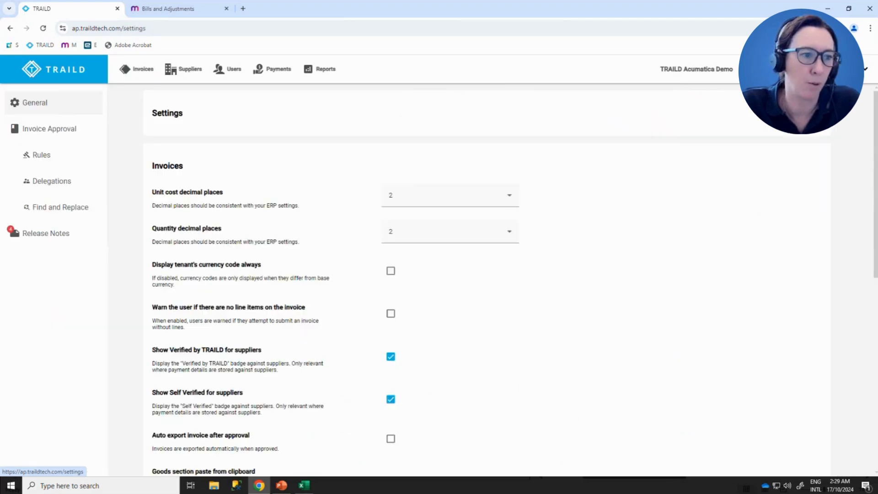
{"action": "left_click", "coordinate": [37, 156]}
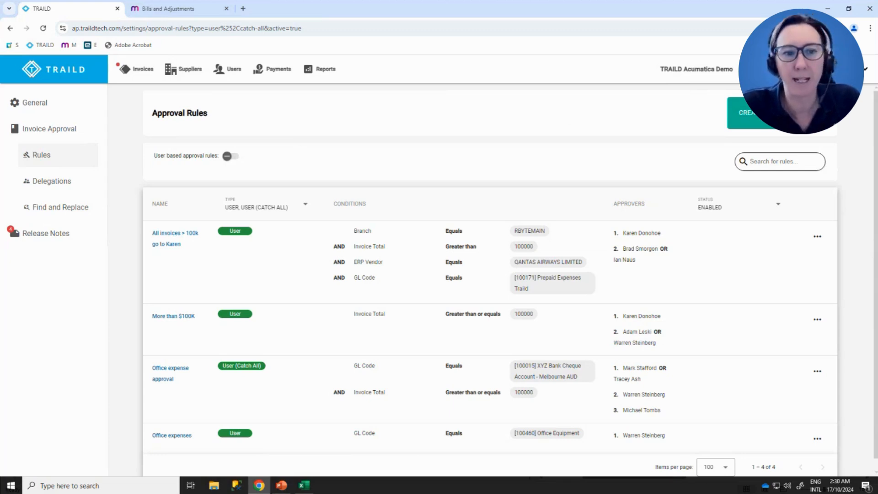
{"action": "left_click", "coordinate": [747, 112]}
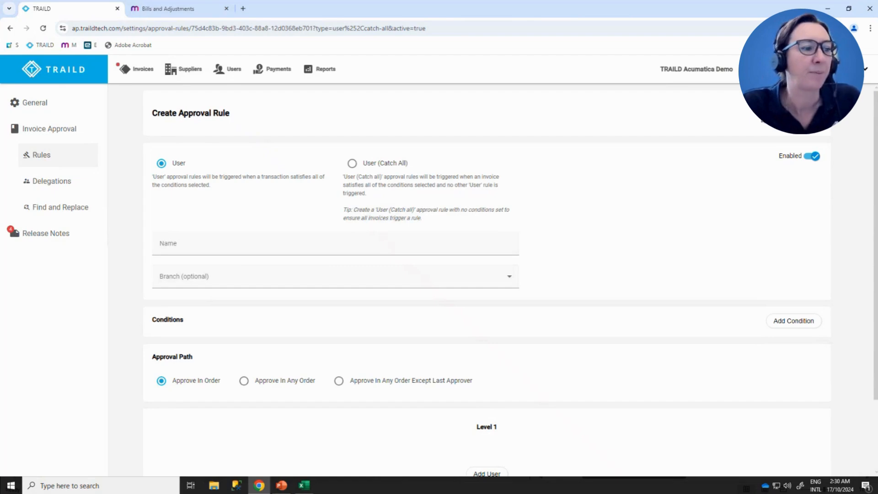
{"action": "left_click", "coordinate": [198, 246]}
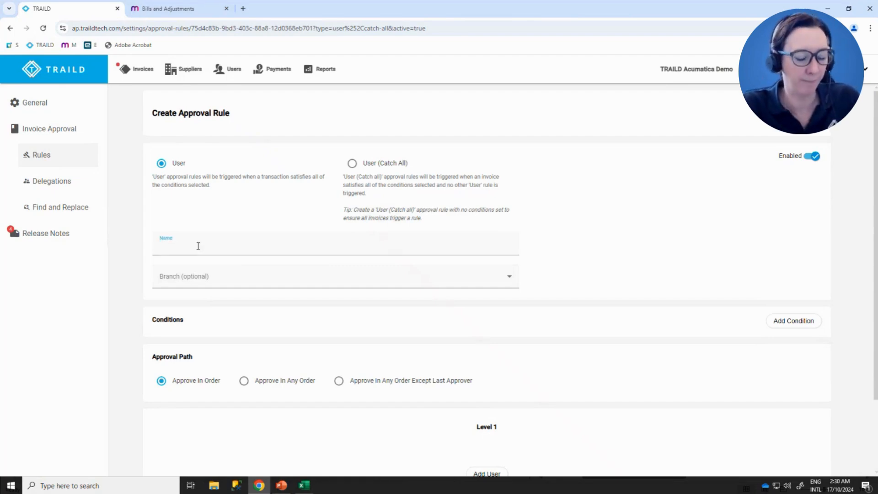
{"action": "type", "text": "new rule"}
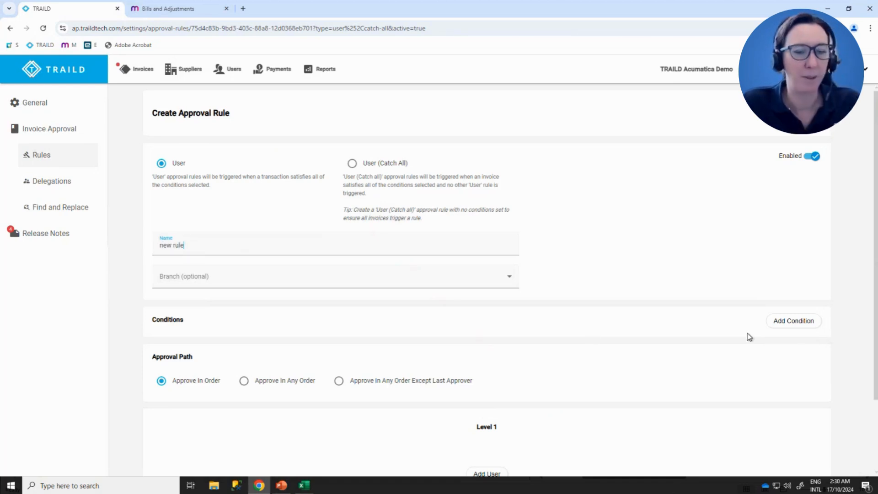
- Review the available condition fields and add a condition to the rule for Invoice Total Greater than 2000
{"action": "left_click", "coordinate": [790, 323]}
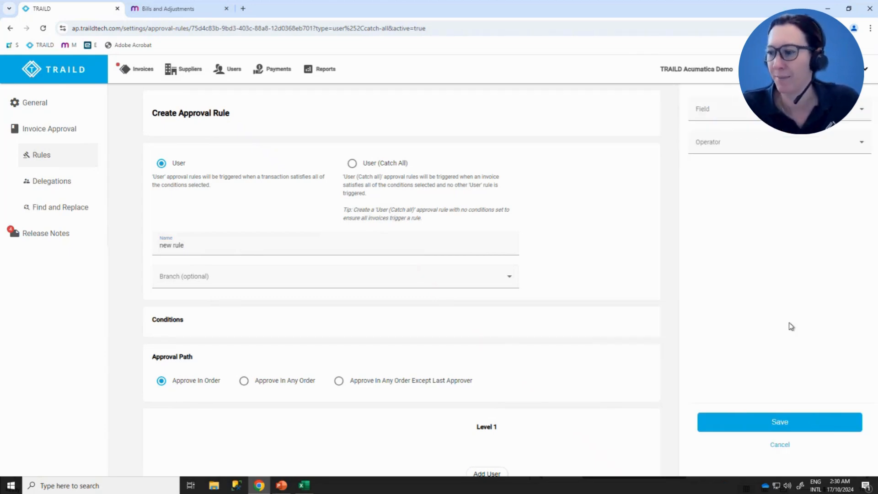
{"action": "left_click", "coordinate": [740, 116]}
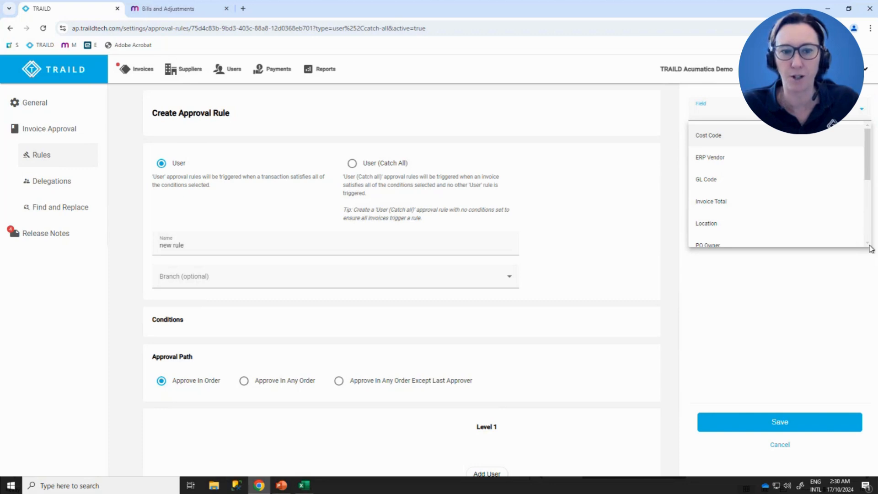
{"action": "scroll", "coordinate": [870, 248], "scroll_direction": "down", "scroll_amount": 2}
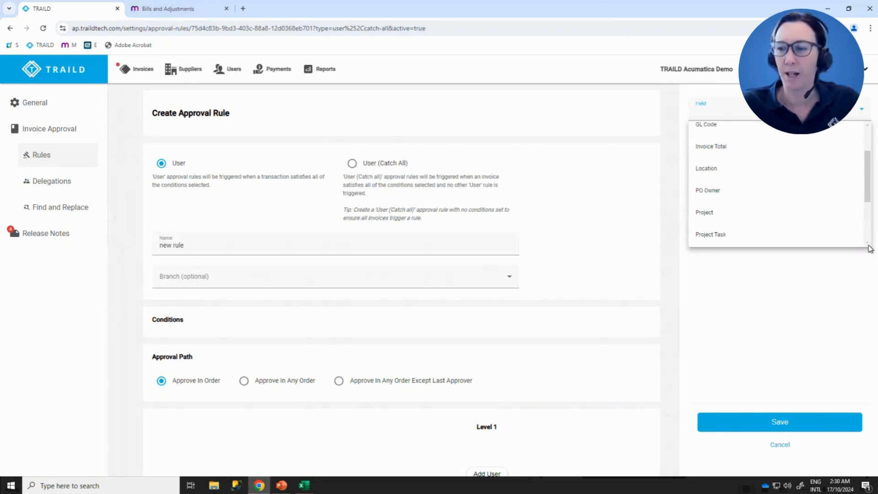
{"action": "scroll", "coordinate": [869, 248], "scroll_direction": "down", "scroll_amount": 1}
{"action": "scroll", "coordinate": [870, 249], "scroll_direction": "down", "scroll_amount": 2}
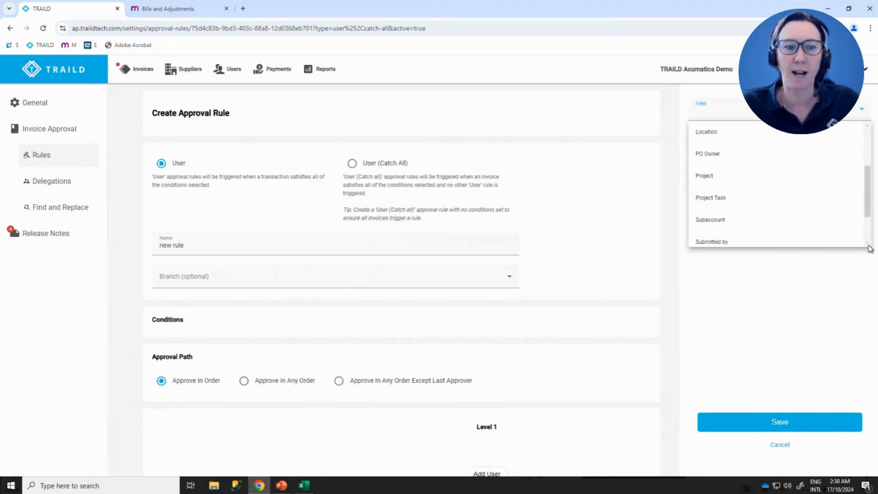
{"action": "scroll", "coordinate": [870, 248], "scroll_direction": "down", "scroll_amount": 2}
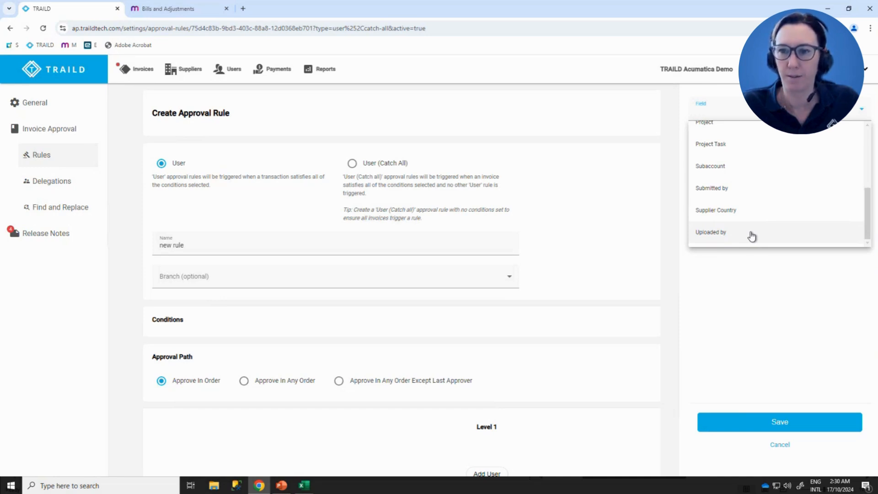
{"action": "scroll", "coordinate": [866, 204], "scroll_direction": "up", "scroll_amount": 1}
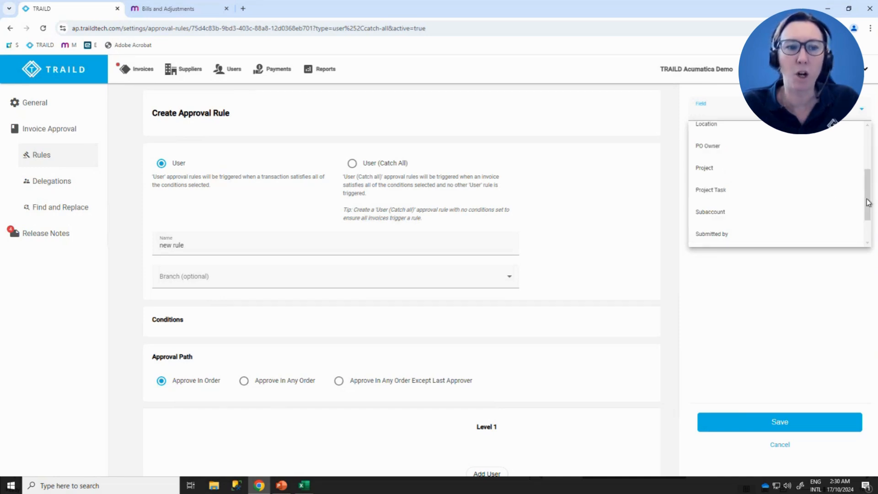
{"action": "scroll", "coordinate": [798, 168], "scroll_direction": "up", "scroll_amount": 2}
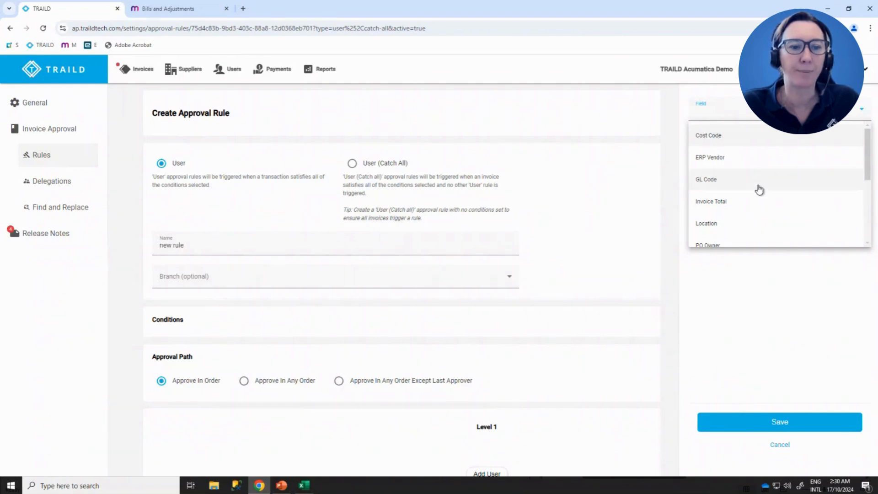
{"action": "left_click", "coordinate": [727, 204]}
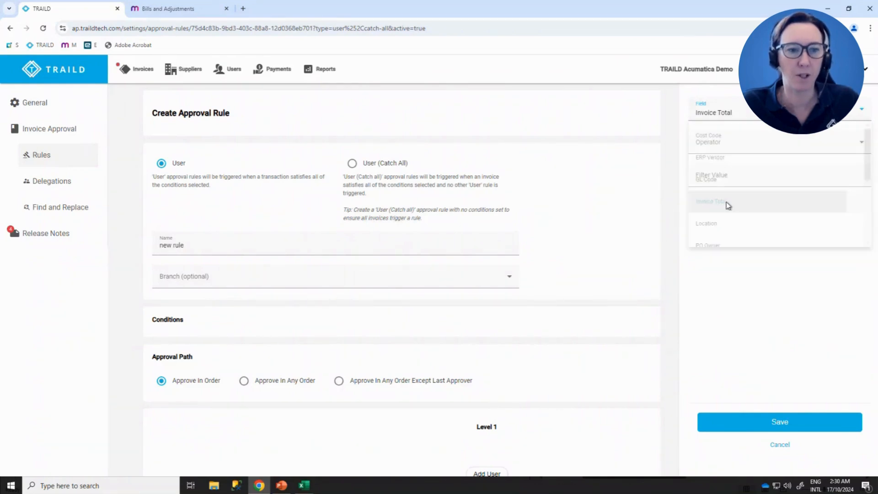
{"action": "left_click", "coordinate": [744, 147]}
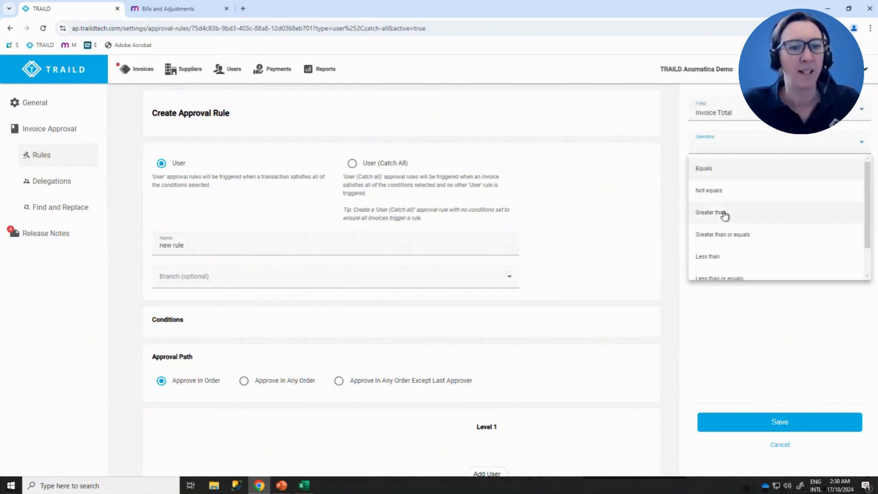
{"action": "left_click", "coordinate": [721, 212]}
{"action": "left_click", "coordinate": [722, 176]}
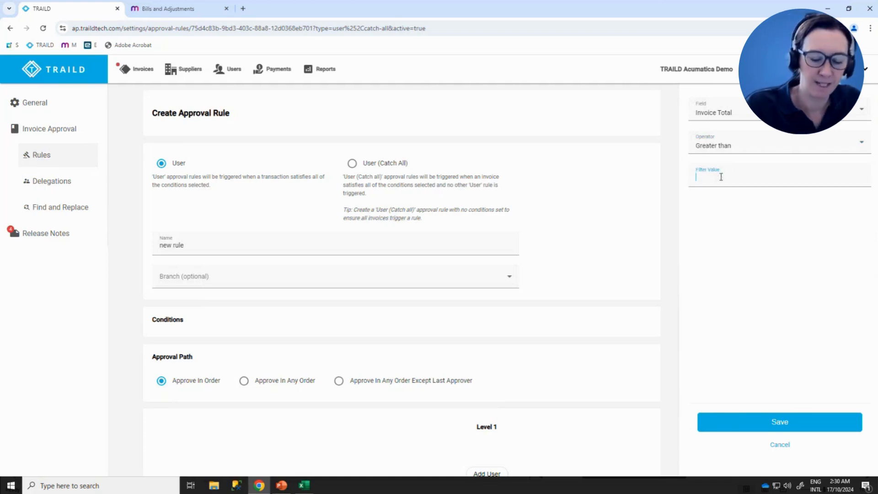
{"action": "type", "text": "2000"}
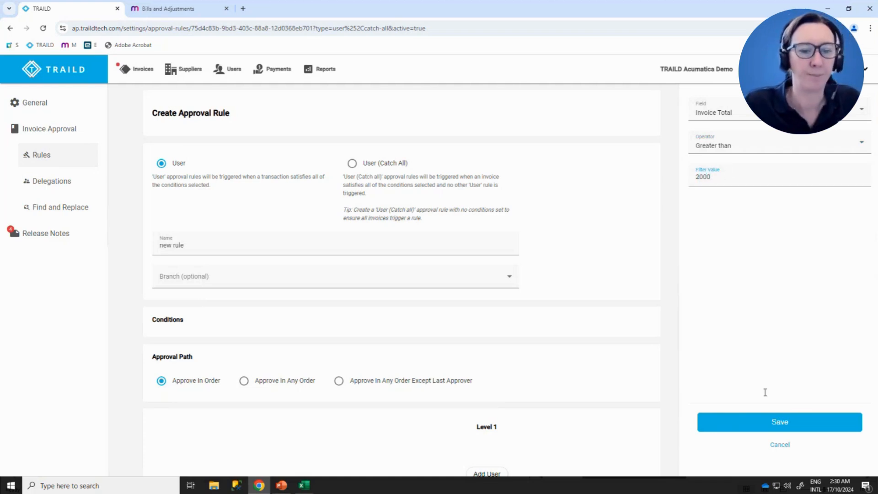
{"action": "left_click", "coordinate": [778, 421]}
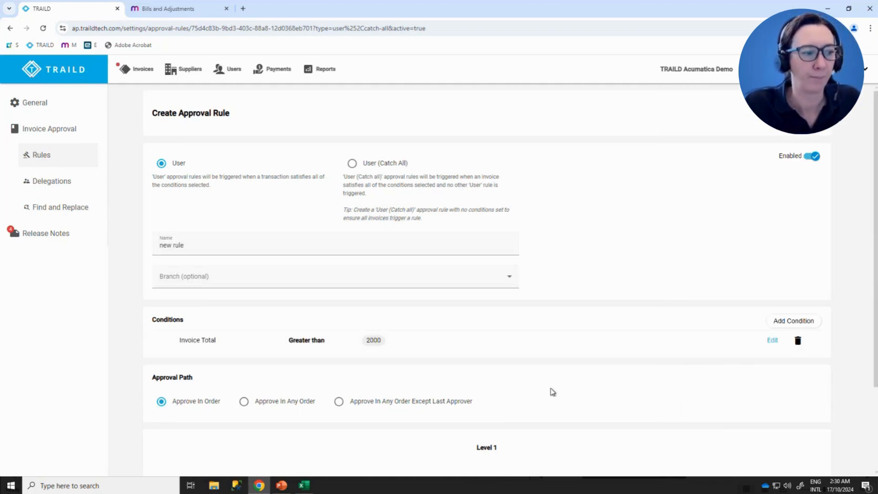
- Add a second condition to the rule for GL Code Like #-25###
{"action": "left_click", "coordinate": [804, 321]}
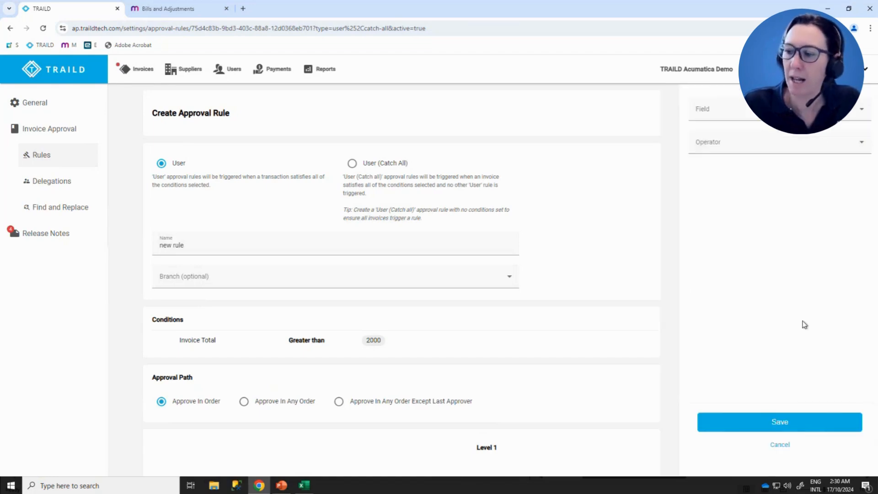
{"action": "left_click", "coordinate": [724, 108]}
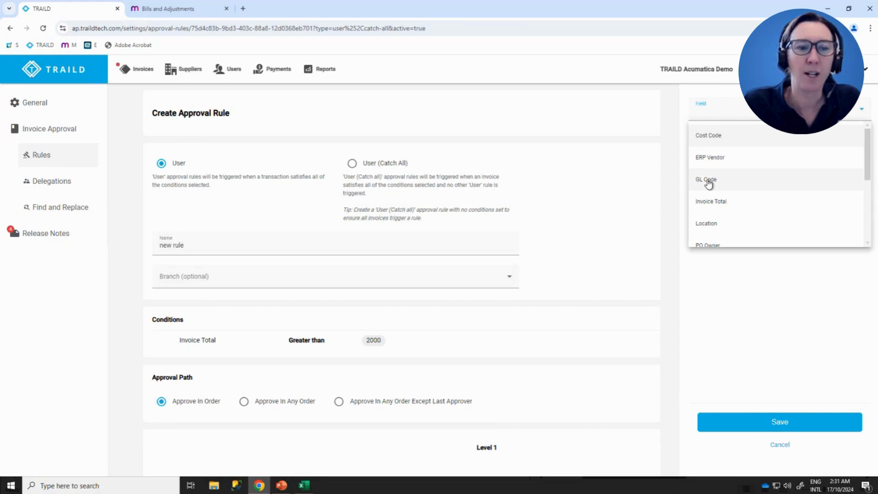
{"action": "left_click", "coordinate": [708, 183]}
{"action": "left_click", "coordinate": [711, 147]}
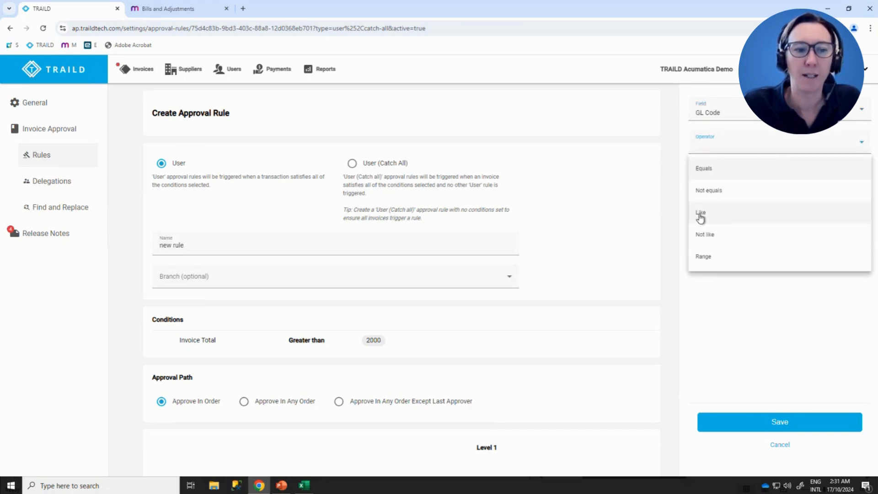
{"action": "left_click", "coordinate": [700, 212]}
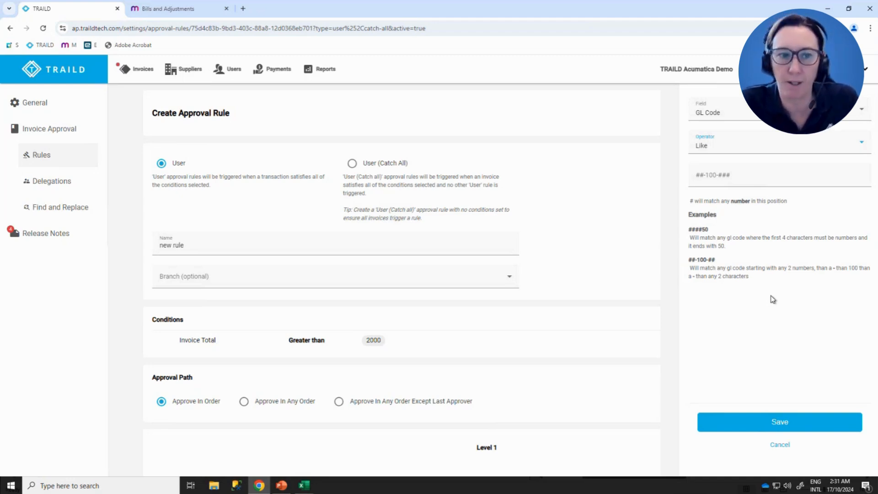
{"action": "left_click", "coordinate": [725, 178]}
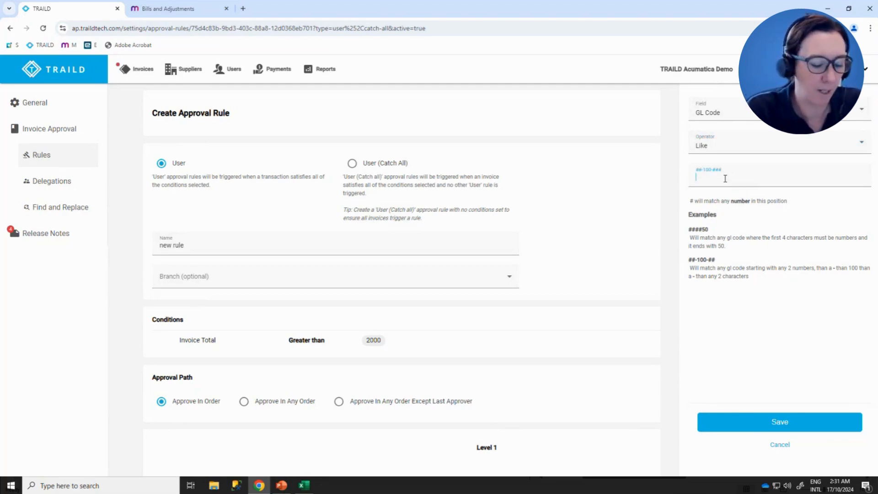
{"action": "type", "text": "#"}
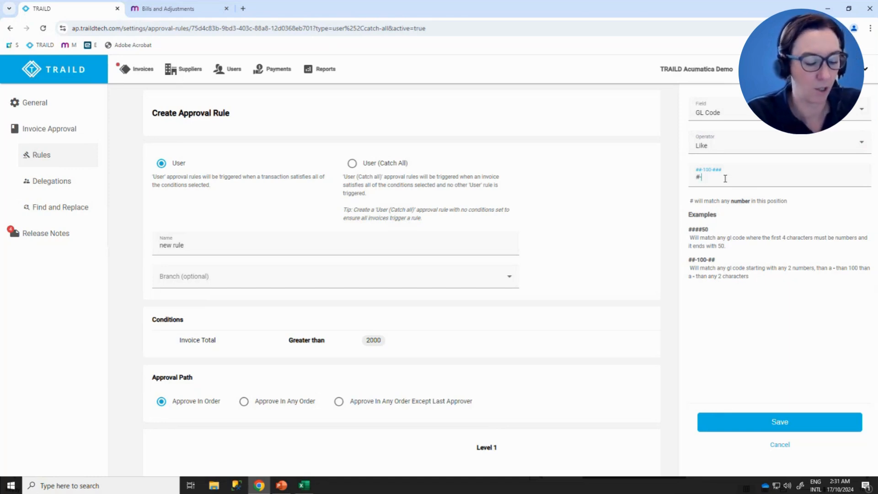
{"action": "type", "text": "-25###"}
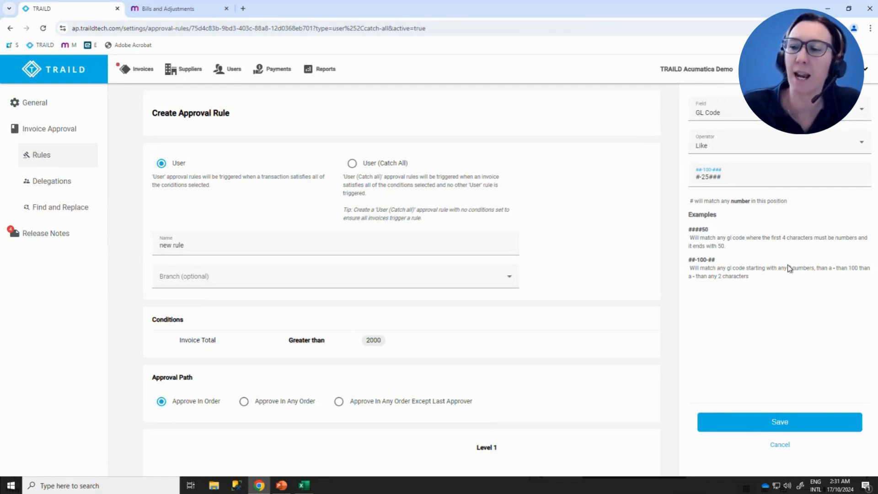
{"action": "left_click", "coordinate": [768, 429]}
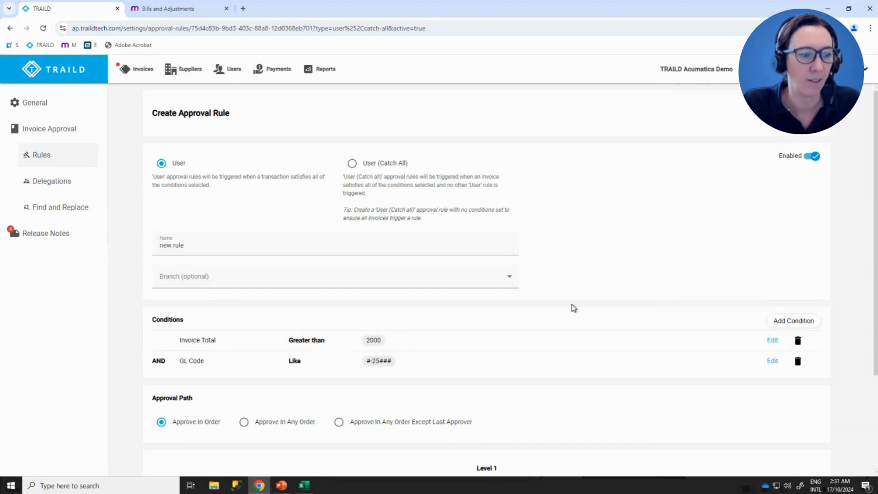
- Add two alternative approvers to Level 1 of the rule's approval path and a single approver to Level 2
{"action": "scroll", "coordinate": [574, 308], "scroll_direction": "down", "scroll_amount": 3}
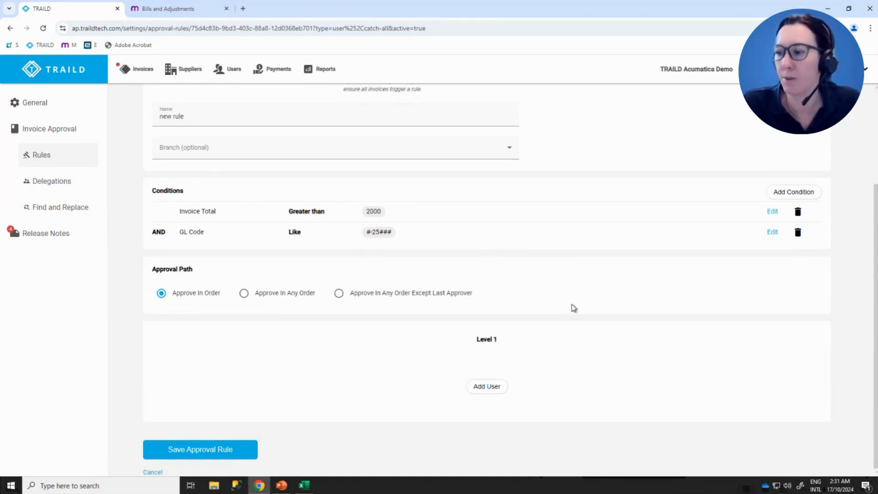
{"action": "left_click", "coordinate": [479, 389]}
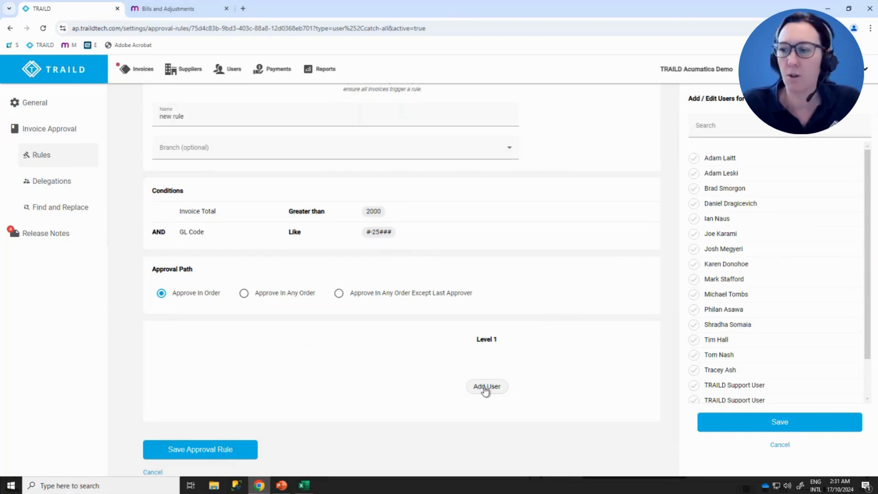
{"action": "left_click", "coordinate": [693, 219]}
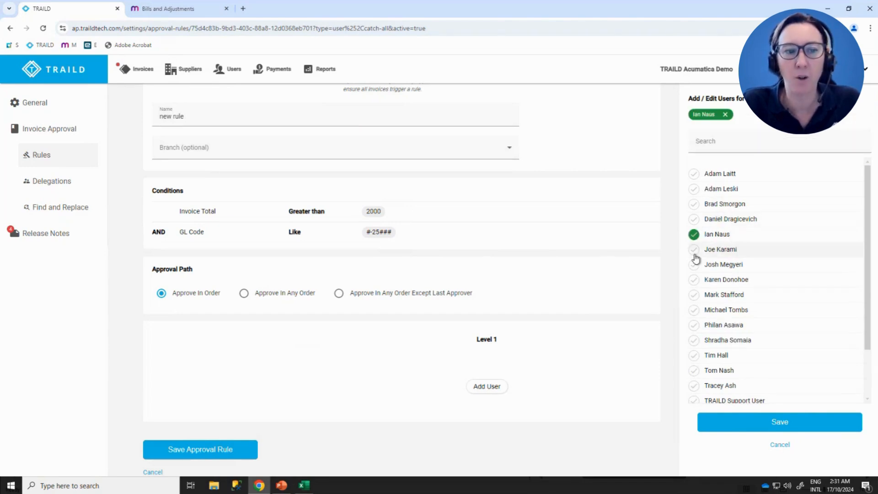
{"action": "left_click", "coordinate": [694, 266]}
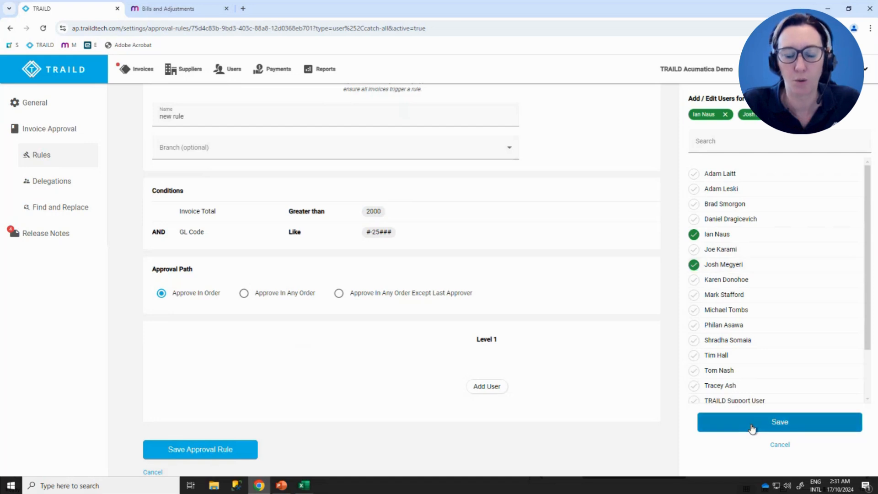
{"action": "left_click", "coordinate": [752, 426]}
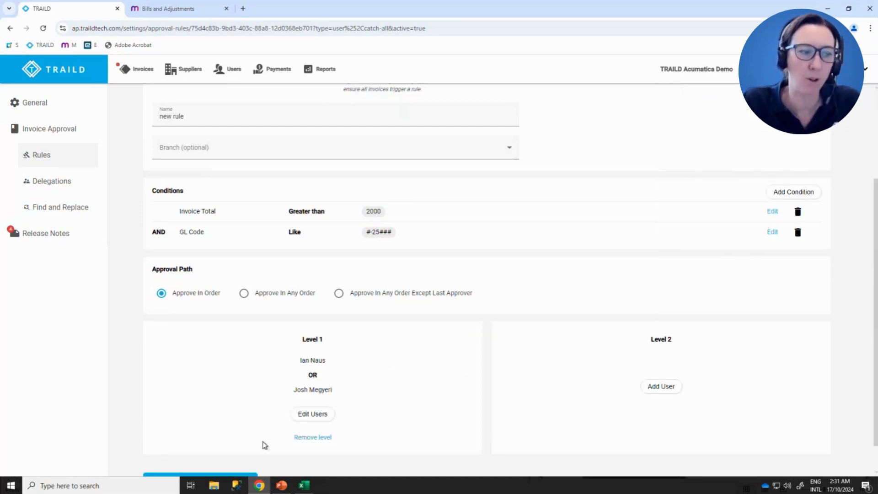
{"action": "left_click", "coordinate": [663, 387]}
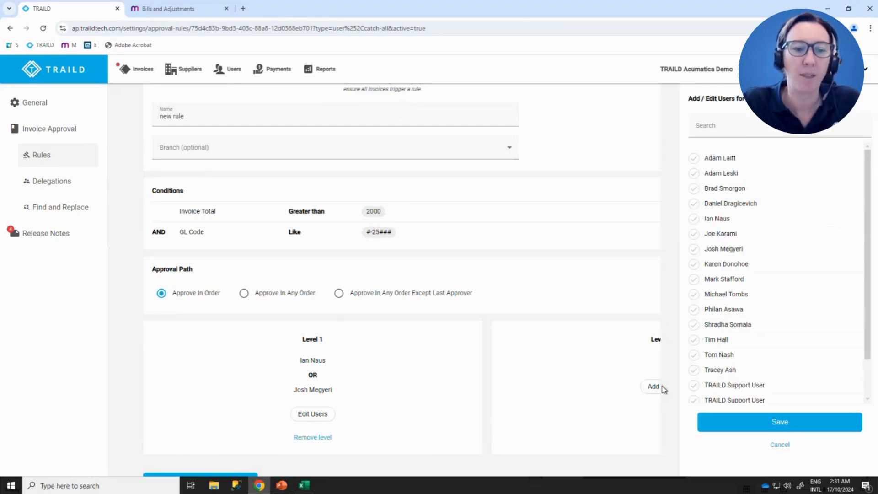
{"action": "left_click", "coordinate": [693, 353]}
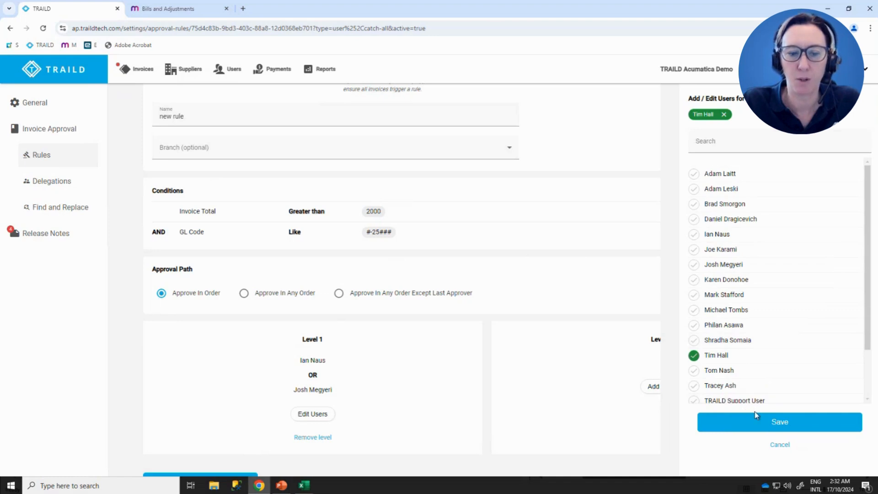
{"action": "left_click", "coordinate": [762, 431]}
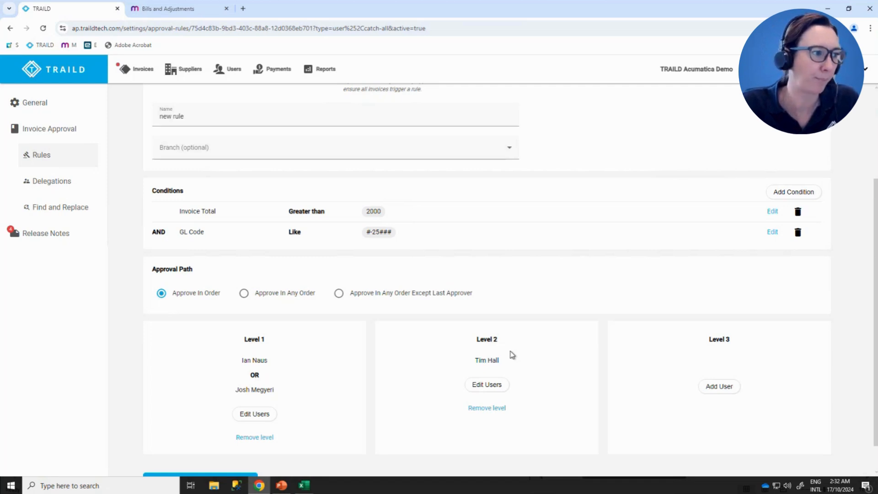
- Open INV-00978 from the invoices filtered by Waiting On Me and review its ERP vendor details and invoice totals
{"action": "left_click", "coordinate": [143, 71]}
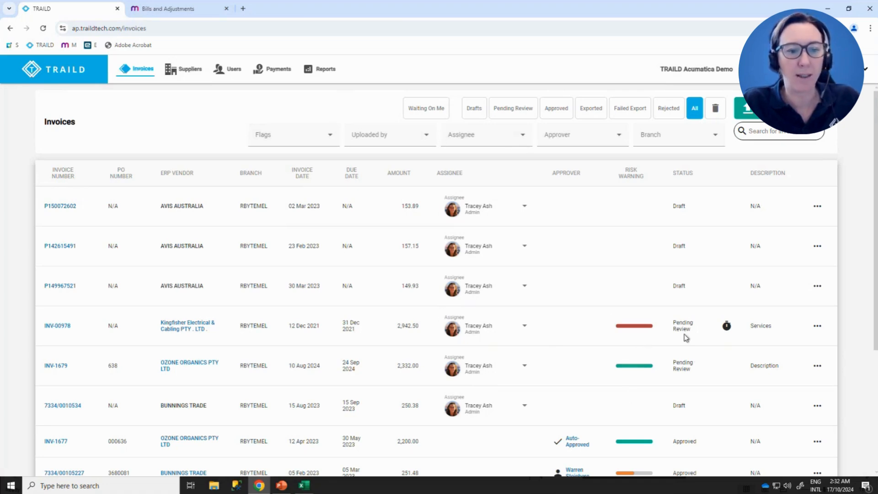
{"action": "left_click", "coordinate": [425, 112]}
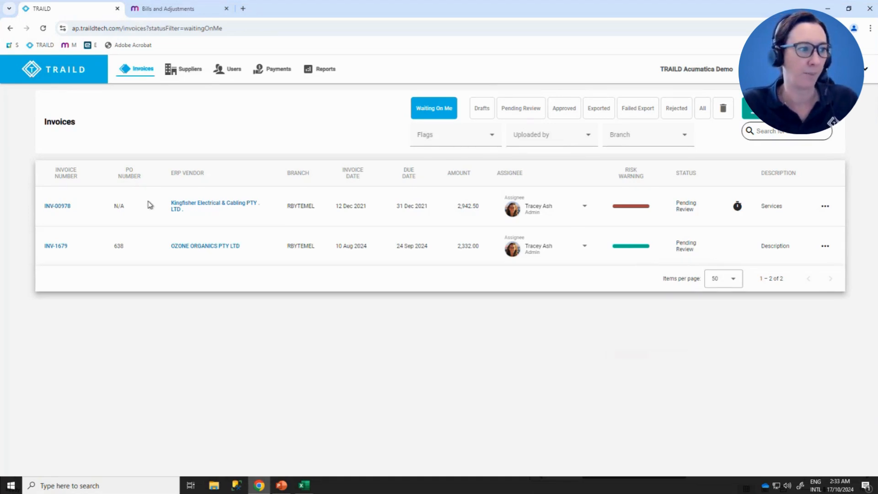
{"action": "left_click", "coordinate": [47, 208]}
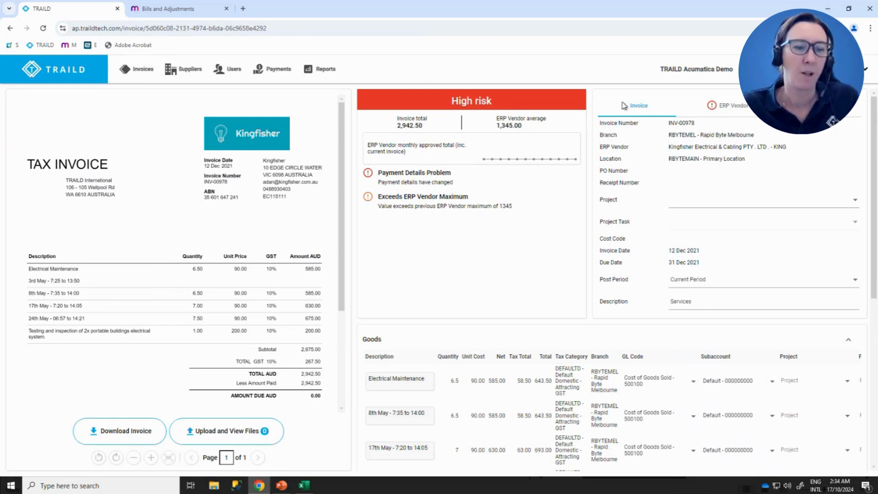
{"action": "left_click", "coordinate": [738, 113]}
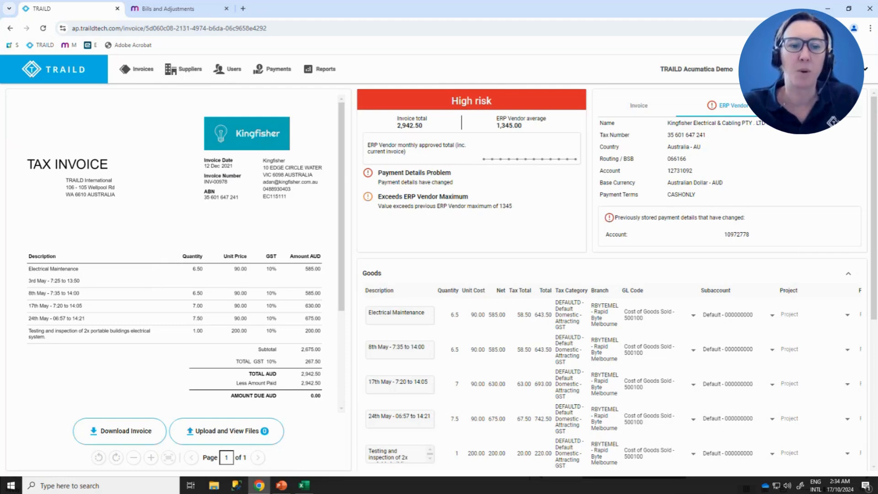
{"action": "left_click", "coordinate": [819, 107]}
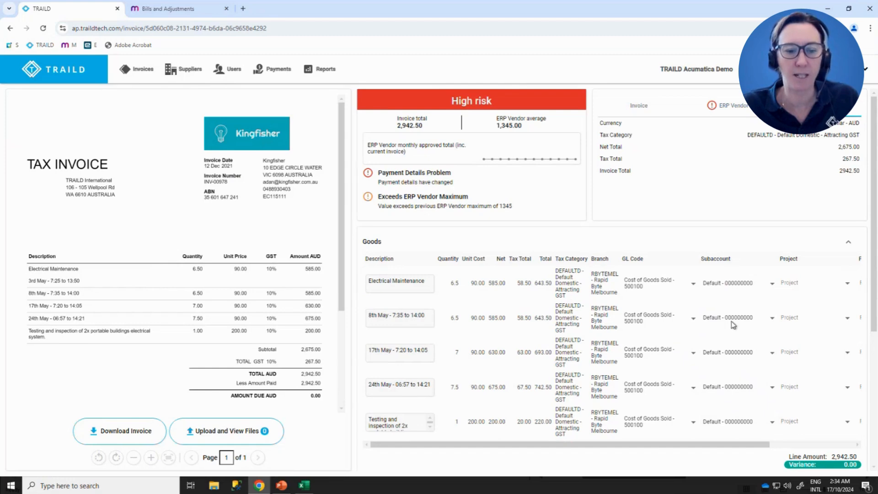
- Post a comment on the invoice tagging a colleague with "Please phone the supplier and confirm bank details."
{"action": "scroll", "coordinate": [731, 321], "scroll_direction": "down", "scroll_amount": 5}
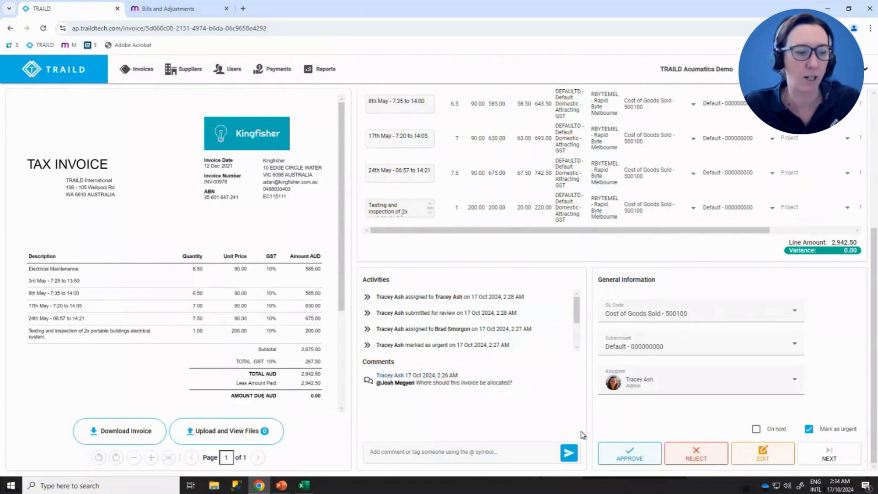
{"action": "left_click", "coordinate": [384, 452]}
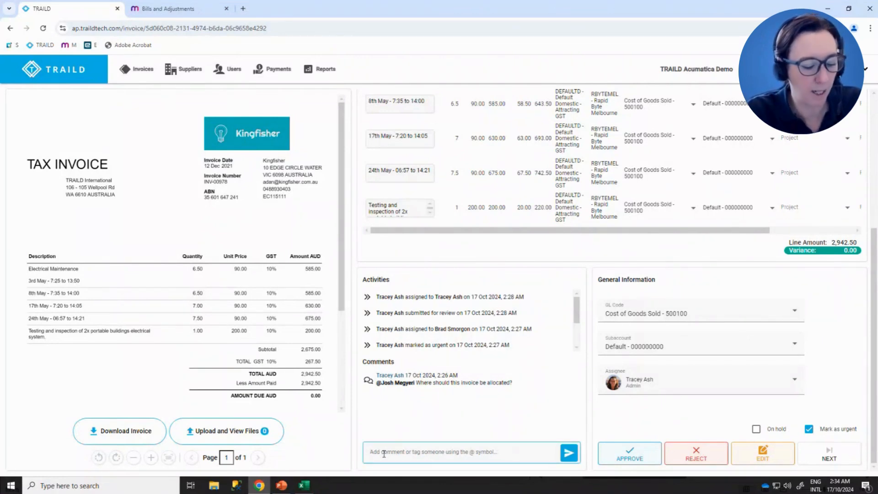
{"action": "type", "text": "@"}
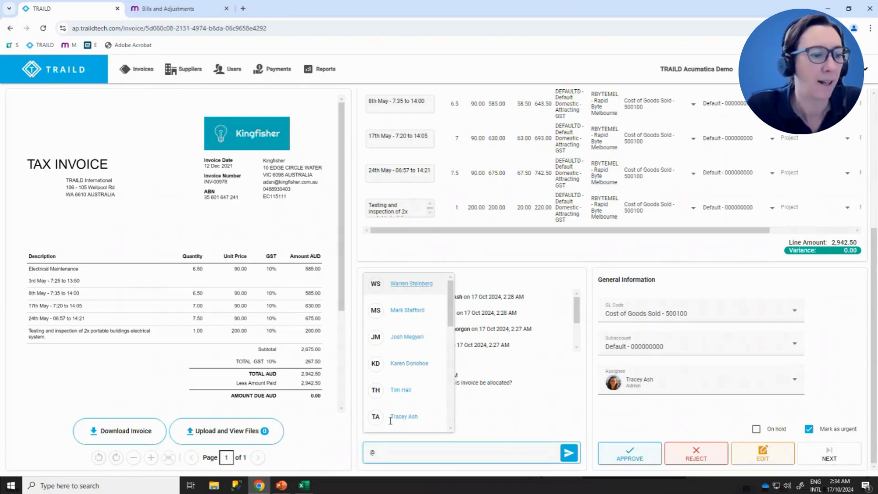
{"action": "left_click", "coordinate": [398, 391]}
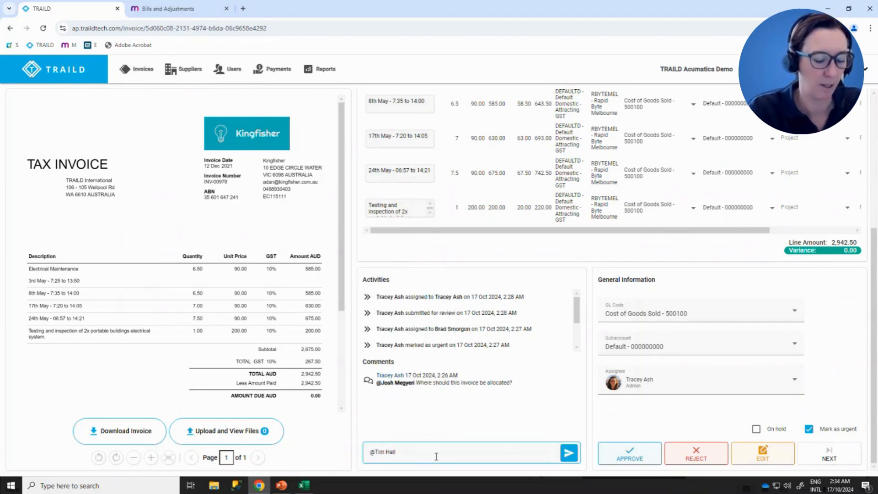
{"action": "type", "text": "Please p"}
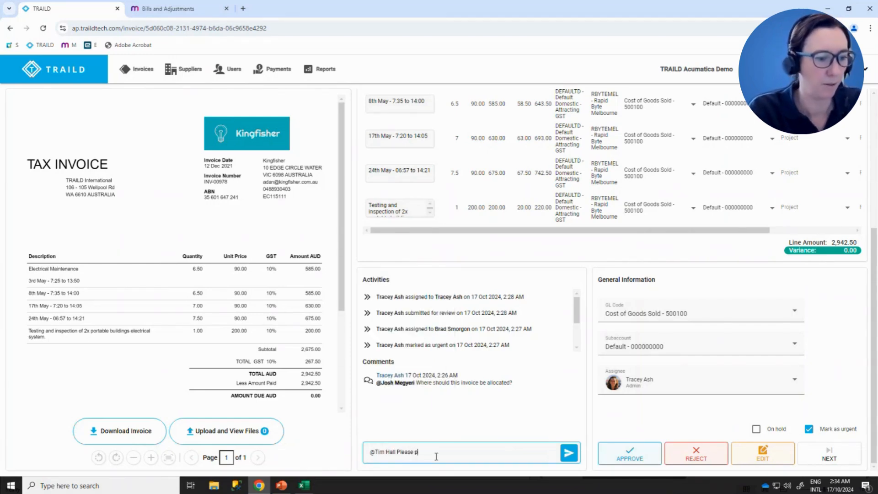
{"action": "type", "text": "hone the suppli"}
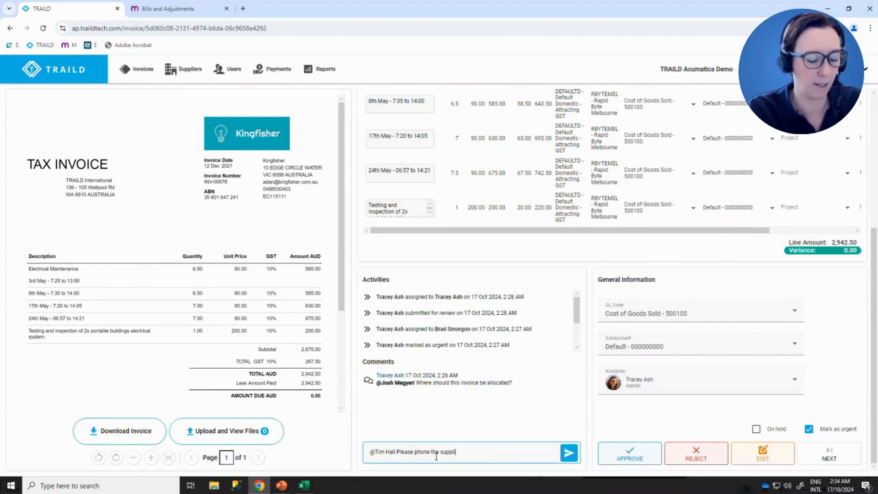
{"action": "type", "text": "er and confirm bank"}
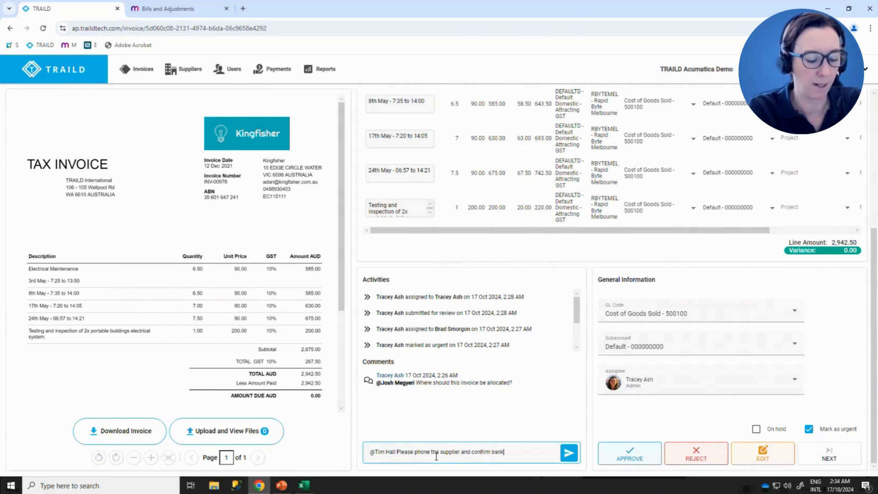
{"action": "type", "text": " details."}
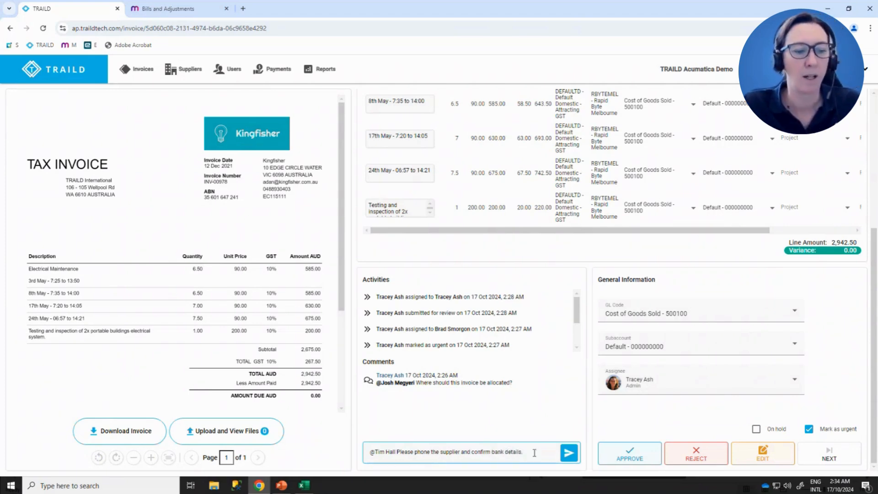
{"action": "left_click", "coordinate": [569, 453]}
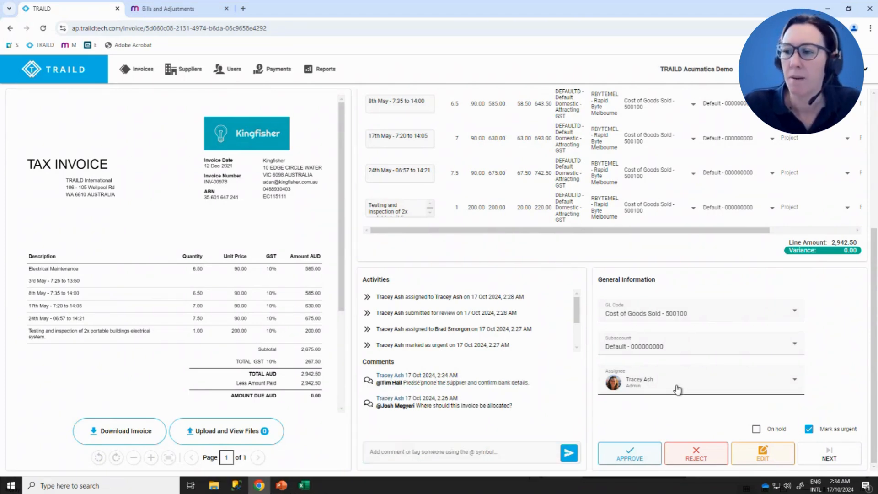
- Reassign INV-00978 to the colleague tagged in the latest comment and confirm the assignment
{"action": "left_click", "coordinate": [677, 389]}
{"action": "scroll", "coordinate": [680, 320], "scroll_direction": "down", "scroll_amount": 3}
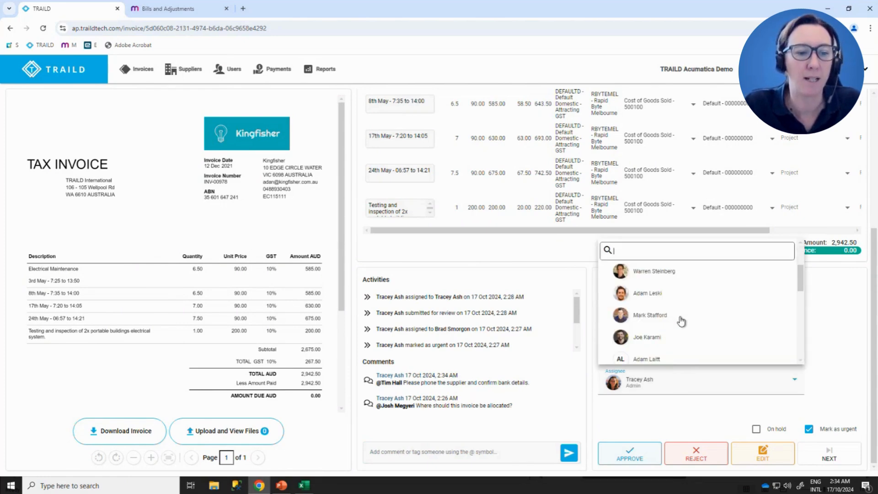
{"action": "scroll", "coordinate": [673, 315], "scroll_direction": "down", "scroll_amount": 2}
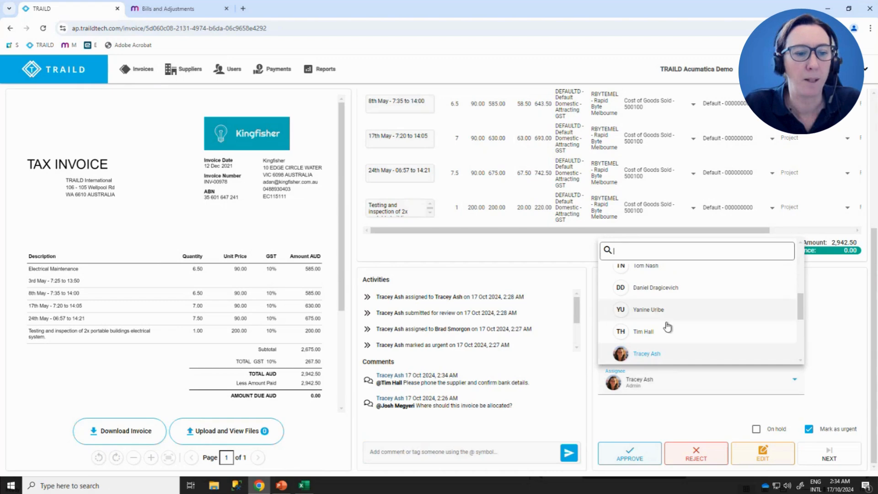
{"action": "left_click", "coordinate": [641, 333]}
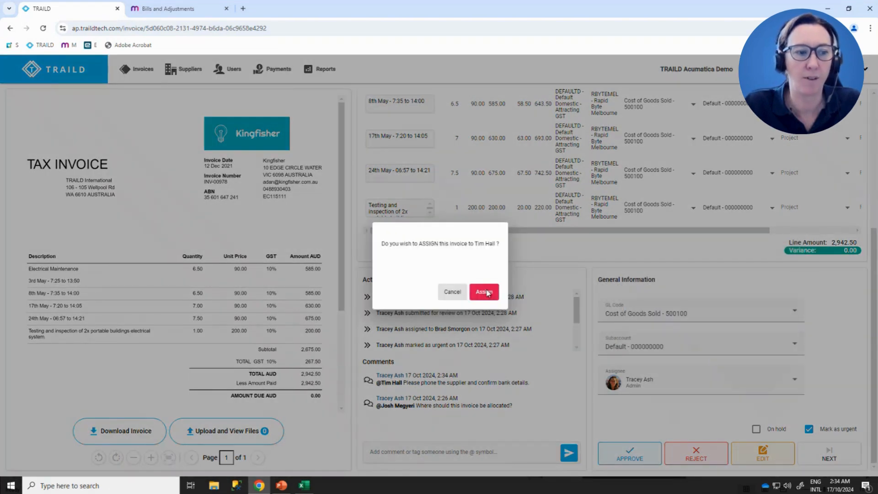
{"action": "left_click", "coordinate": [485, 292]}
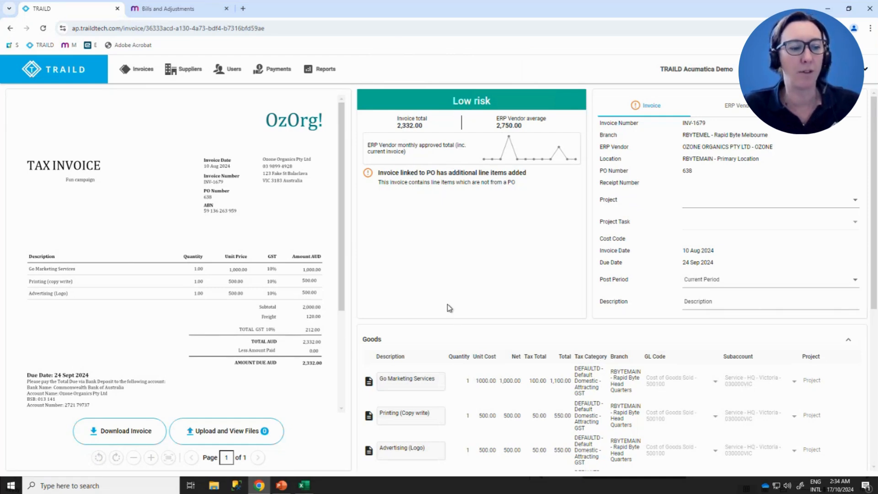
- Check the goods lines of INV-1679, approve the invoice and filter the invoices list by Approved
{"action": "scroll", "coordinate": [450, 307], "scroll_direction": "down", "scroll_amount": 2}
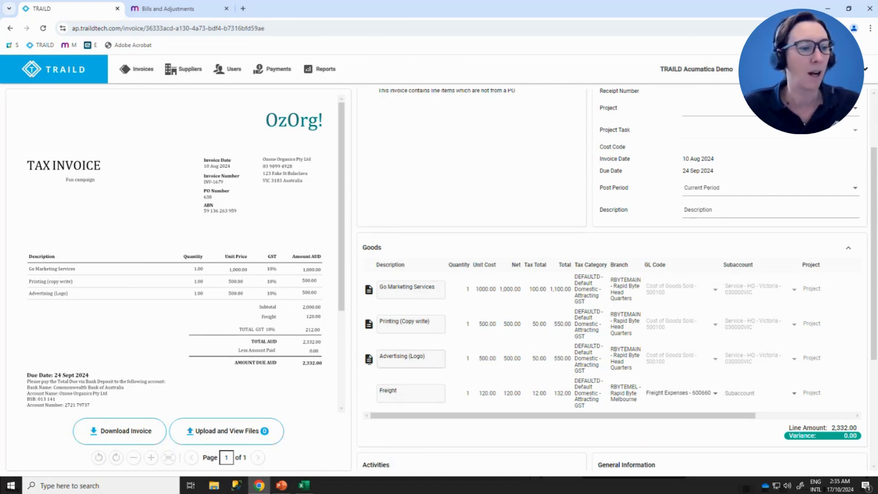
{"action": "mouse_move", "coordinate": [370, 364]}
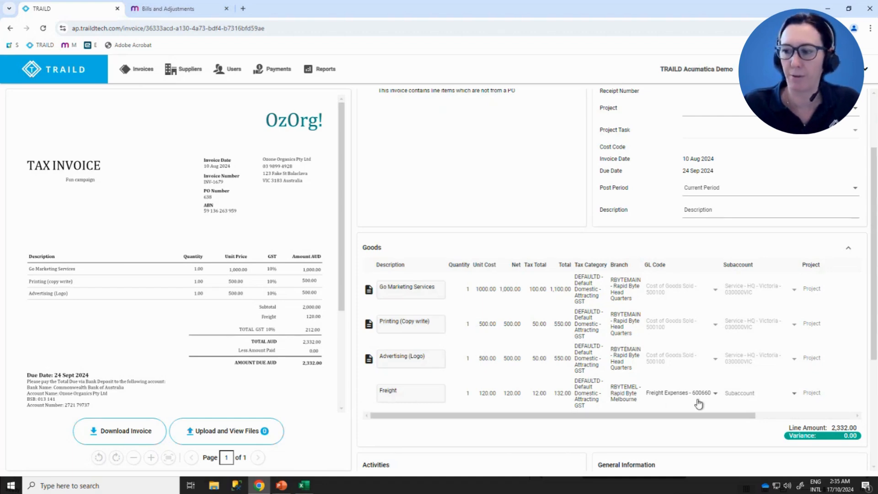
{"action": "scroll", "coordinate": [698, 405], "scroll_direction": "down", "scroll_amount": 4}
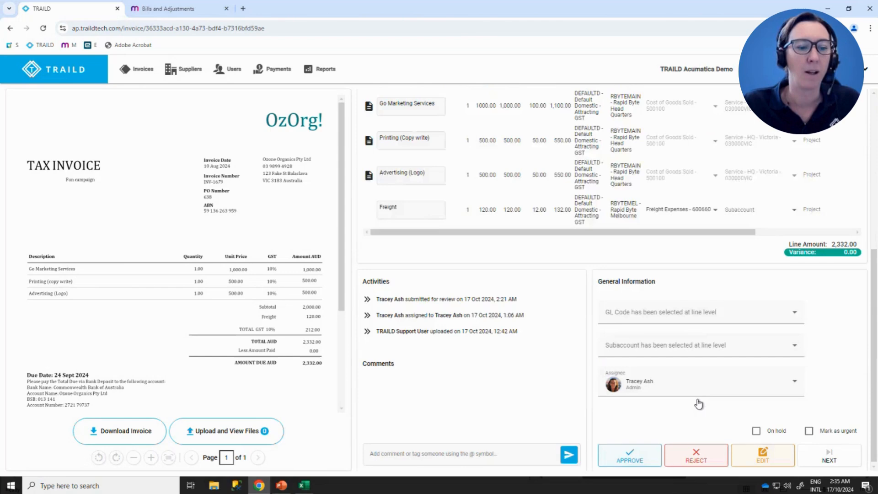
{"action": "left_click", "coordinate": [623, 463]}
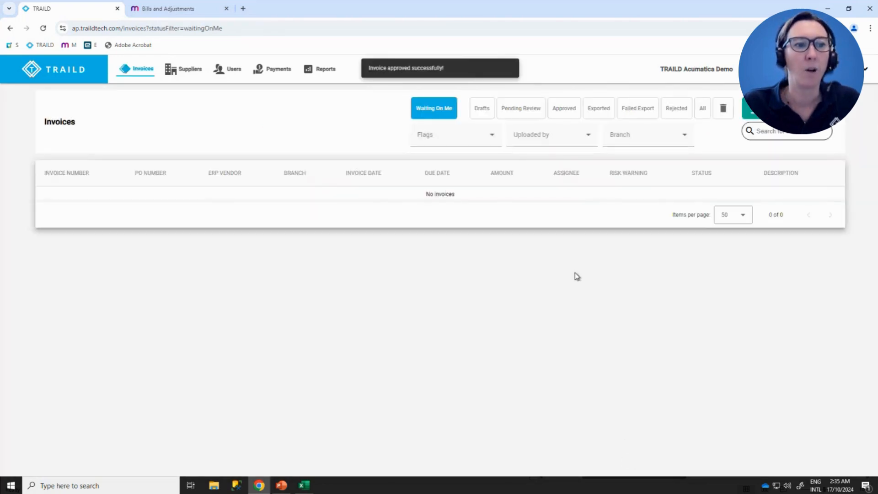
{"action": "left_click", "coordinate": [559, 117]}
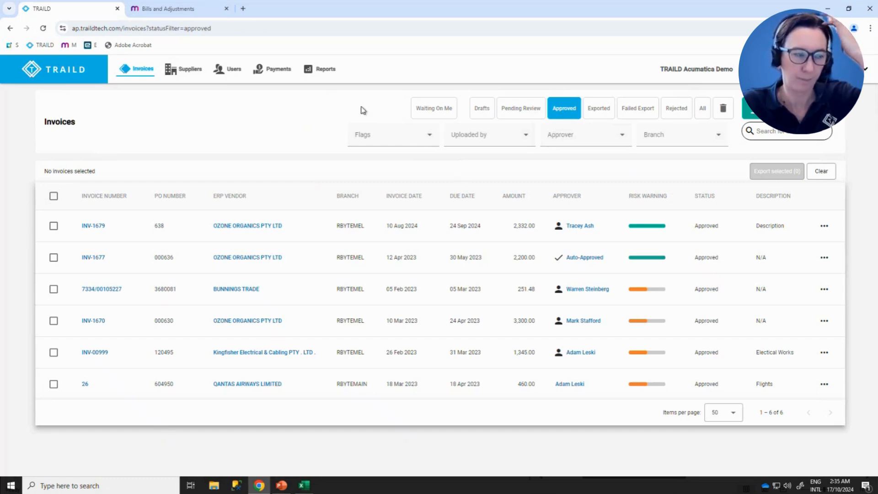
- Switch to MYOB Advanced and open the sample-invoice-2.pdf file attached to the Ozone Organics bill
{"action": "left_click", "coordinate": [148, 14]}
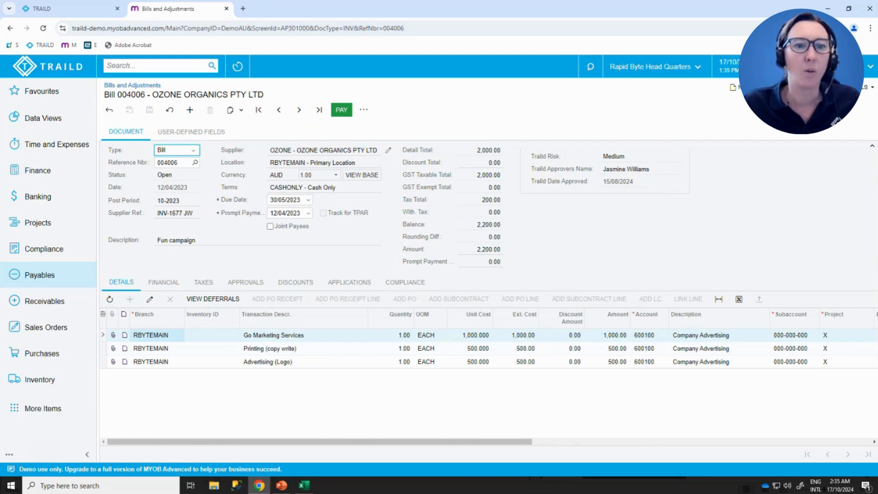
{"action": "left_click", "coordinate": [819, 88]}
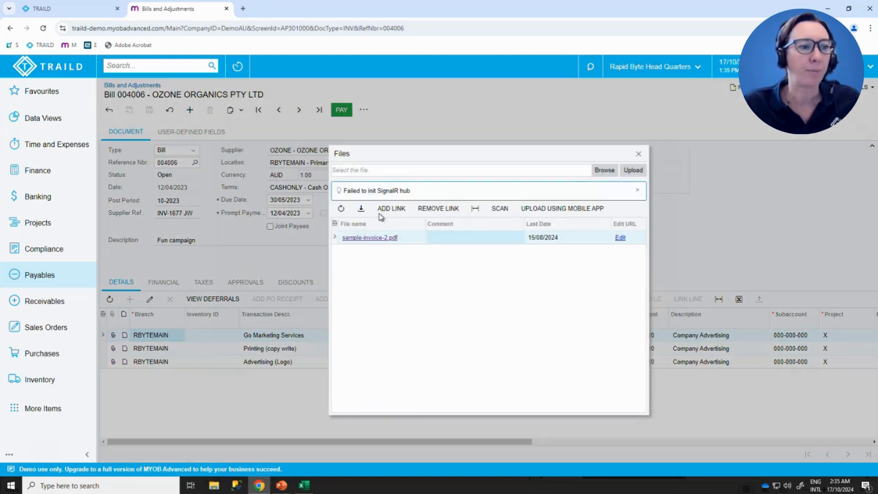
{"action": "left_click", "coordinate": [369, 239]}
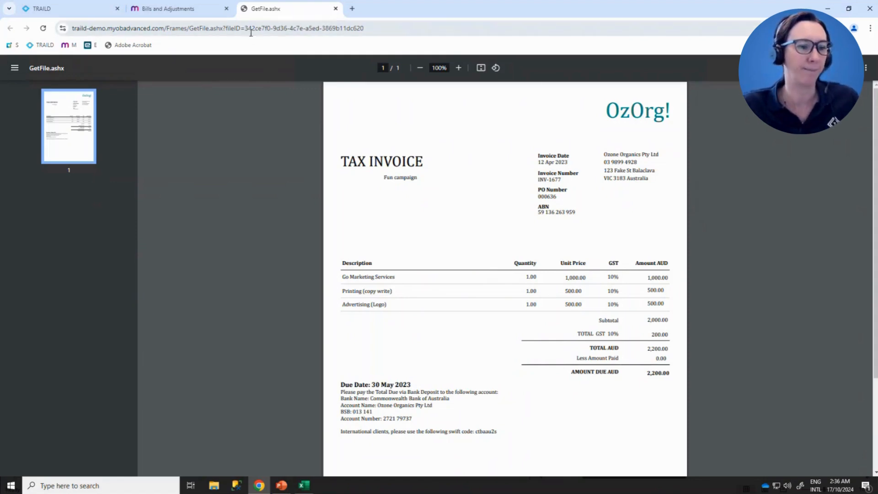
- Return to TRAILD and open a new Ozone Organics reconciliation for INV-1670 and INV-1677, leaving it unsaved
{"action": "left_click", "coordinate": [46, 15]}
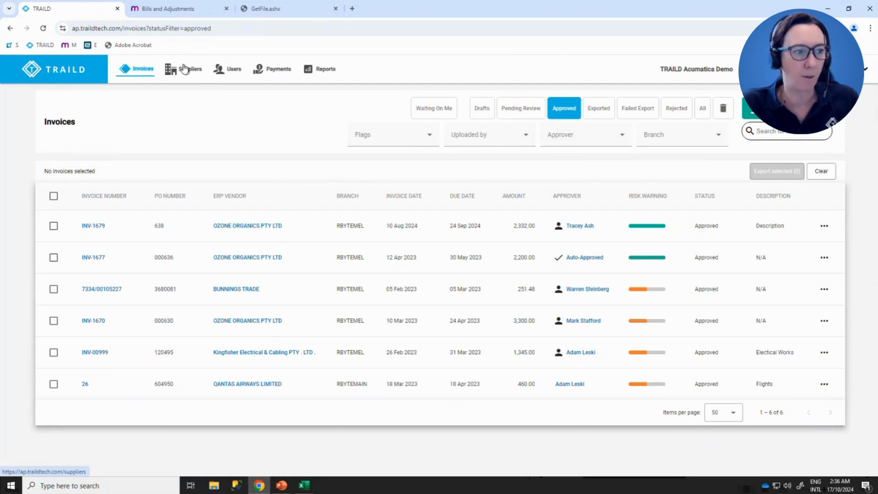
{"action": "left_click", "coordinate": [245, 227]}
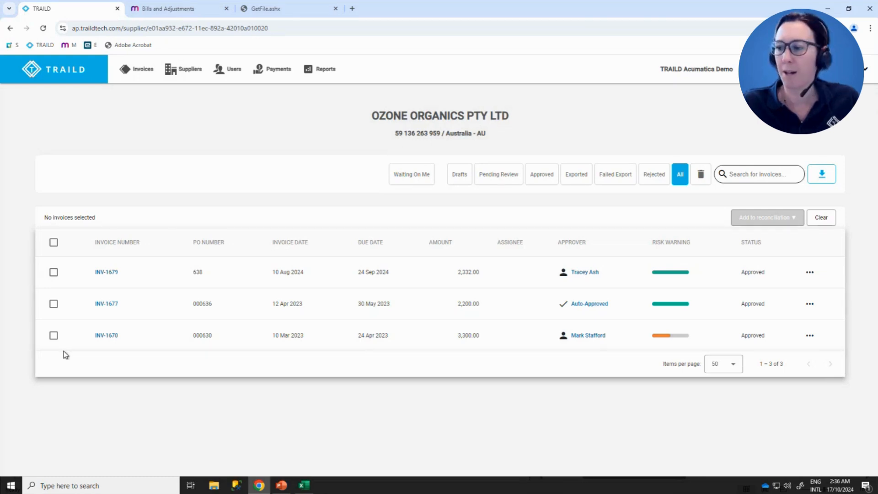
{"action": "left_click", "coordinate": [54, 338]}
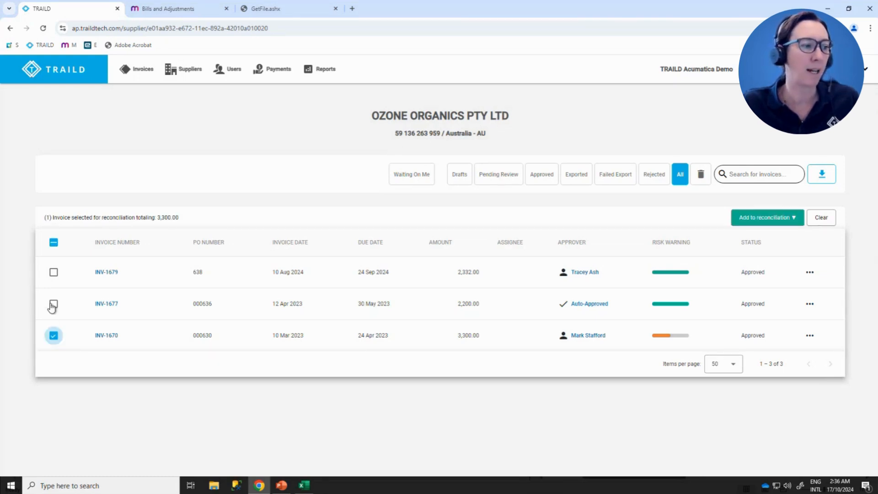
{"action": "left_click", "coordinate": [54, 305]}
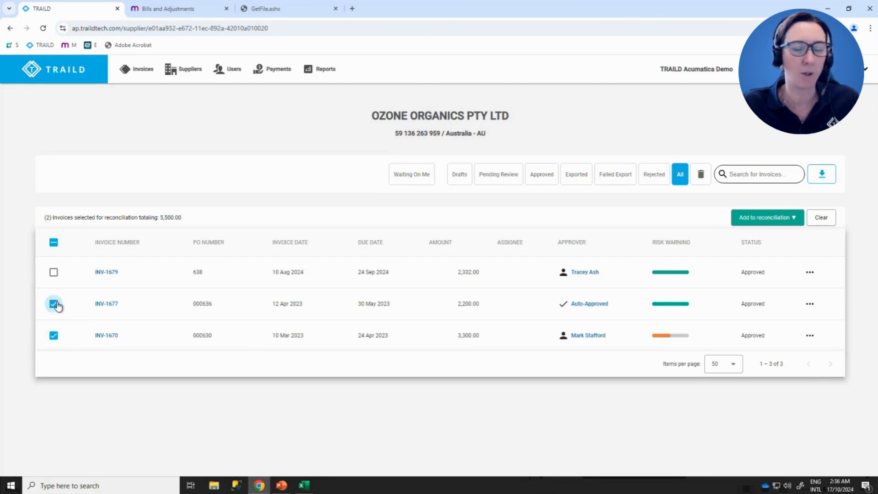
{"action": "left_click", "coordinate": [794, 219]}
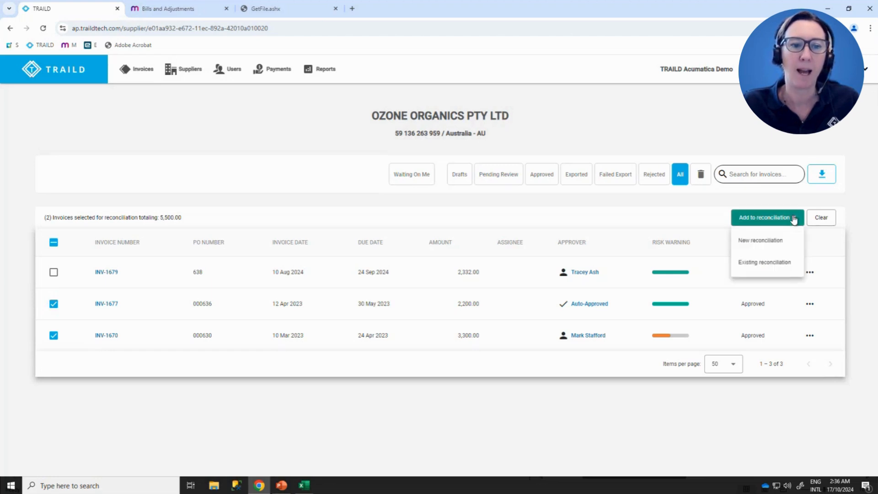
{"action": "left_click", "coordinate": [762, 241]}
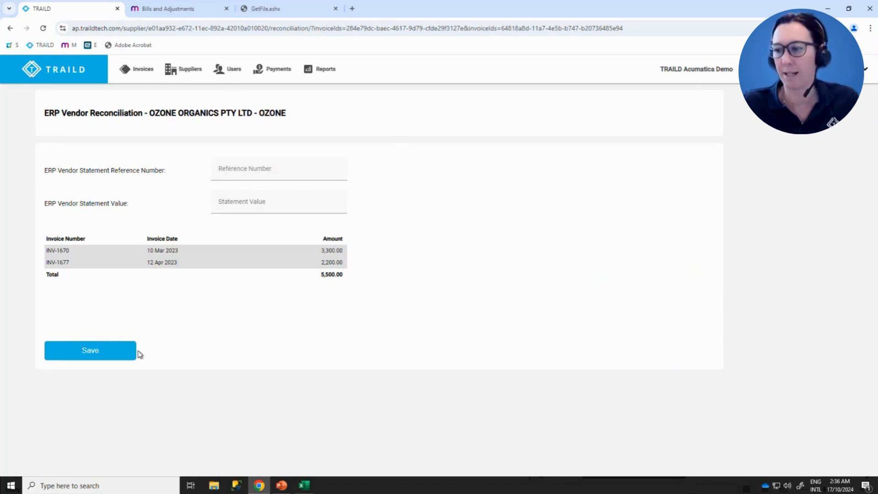
{"action": "left_click", "coordinate": [138, 72]}
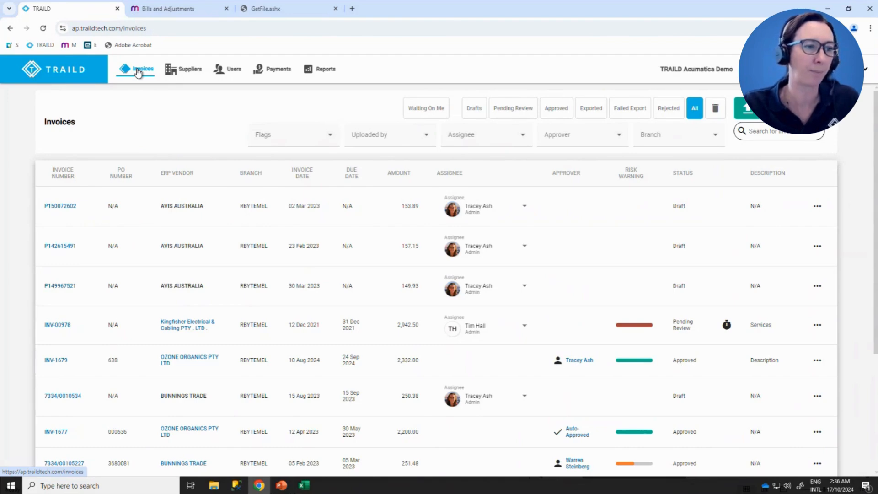
- Open the payment file 000086_021220_DEMO_C.aba and examine the ABN and GST risk flags of the first vendor
{"action": "left_click", "coordinate": [282, 73]}
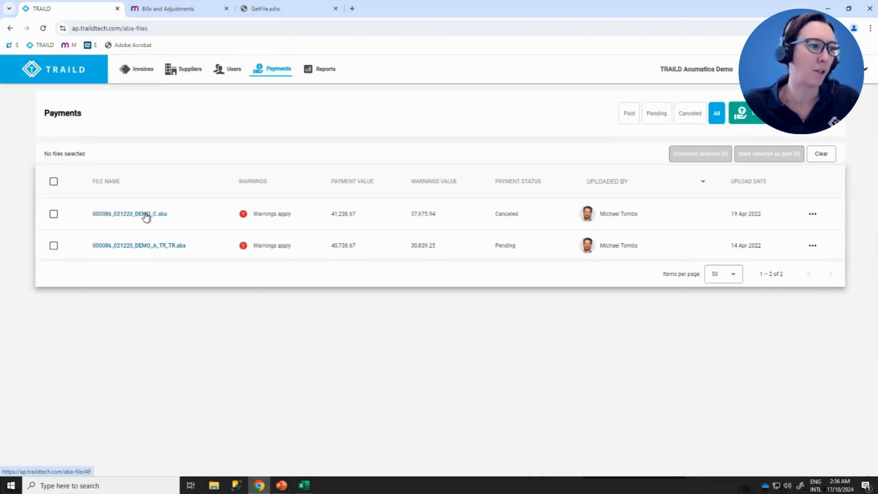
{"action": "left_click", "coordinate": [145, 215]}
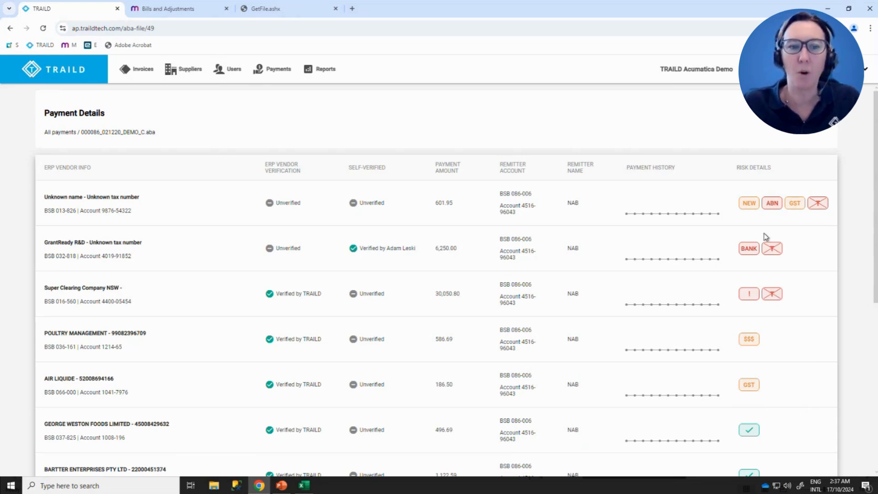
{"action": "mouse_move", "coordinate": [769, 203]}
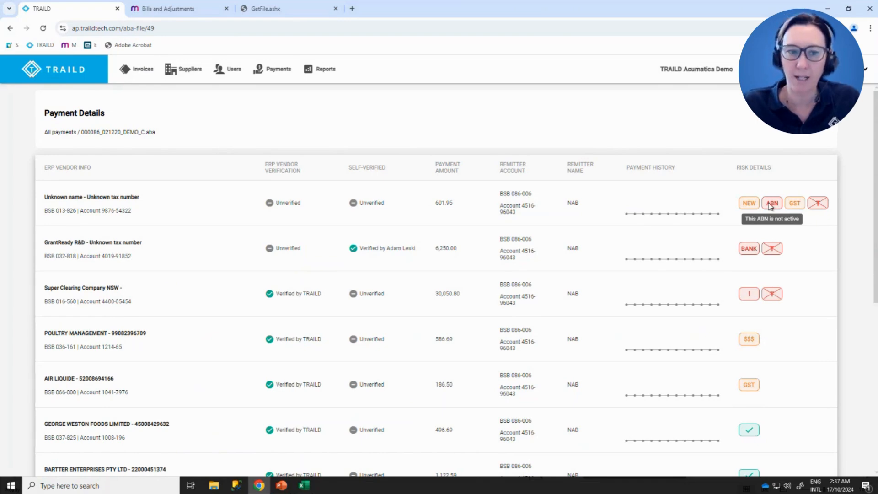
{"action": "mouse_move", "coordinate": [796, 205]}
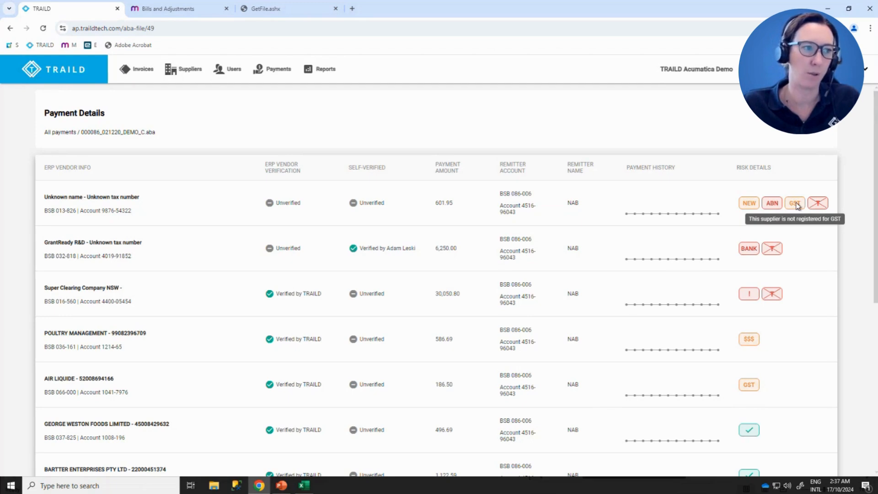
- Set the status report's invoice date range to start on 10/10/2022 and download the report
{"action": "left_click", "coordinate": [320, 69]}
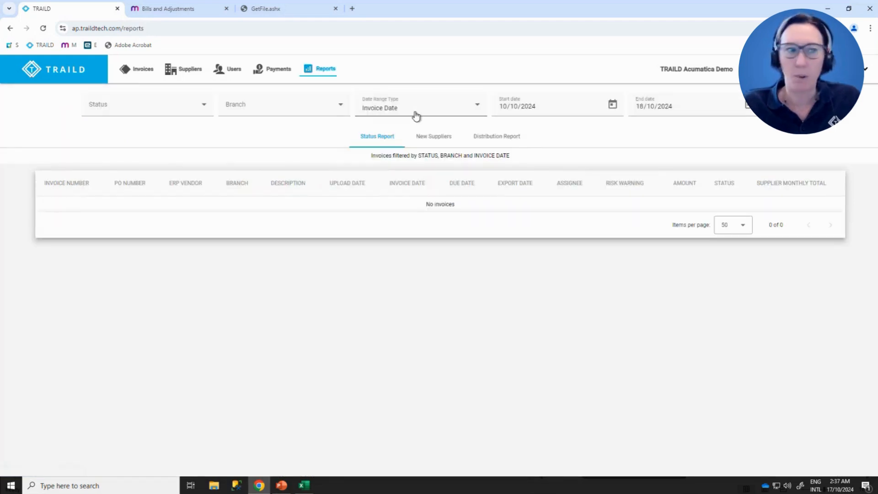
{"action": "left_click", "coordinate": [529, 107]}
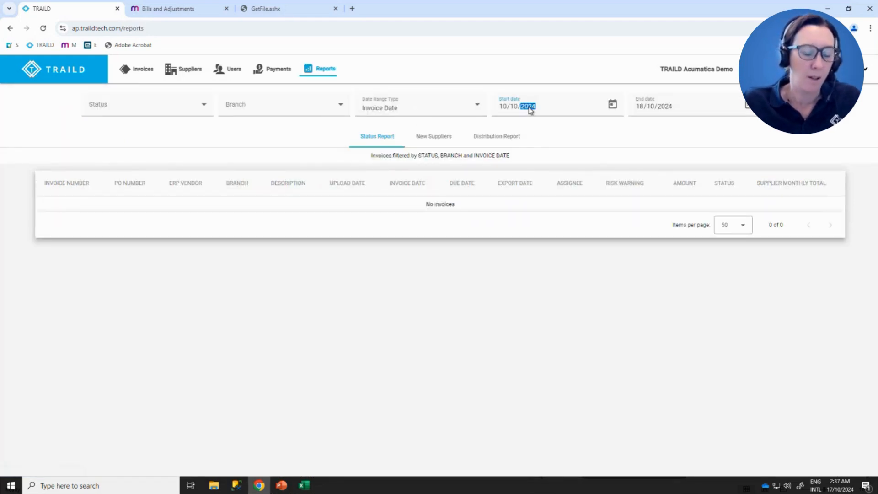
{"action": "type", "text": "2022"}
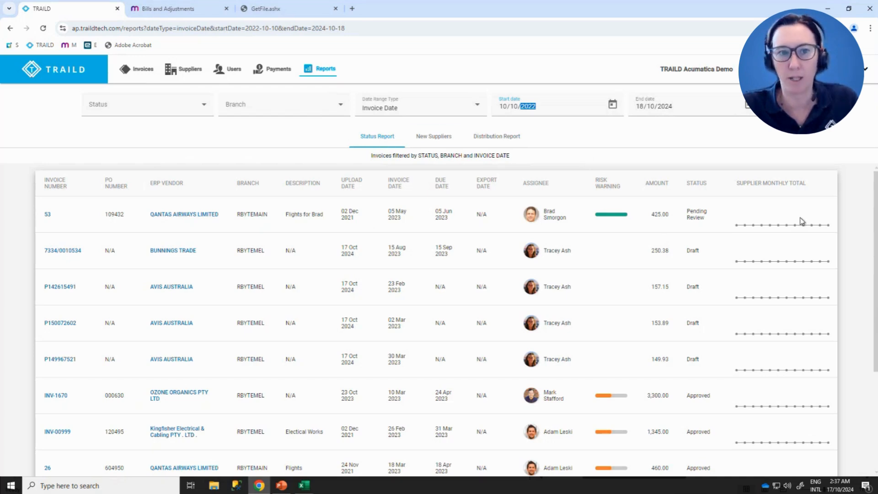
{"action": "left_click", "coordinate": [837, 131]}
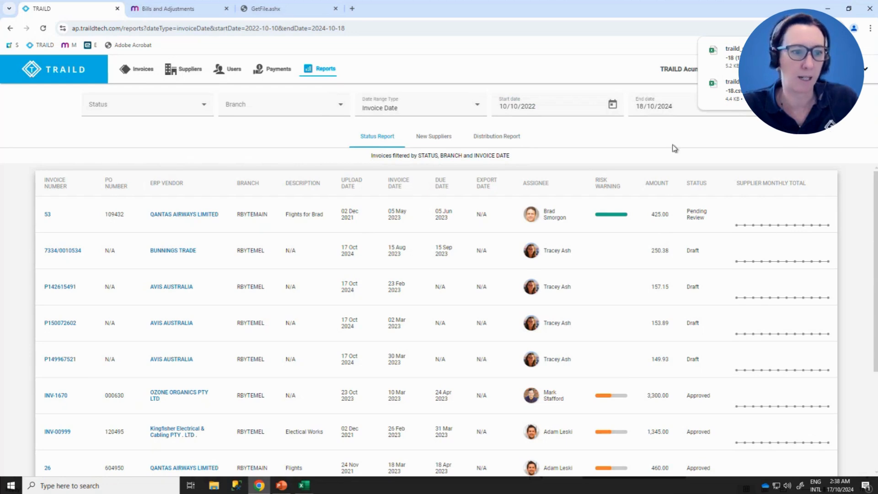
- Switch to Excel and examine the columns of the exported TRAILD status report through to the invoice links
{"action": "left_click", "coordinate": [304, 486]}
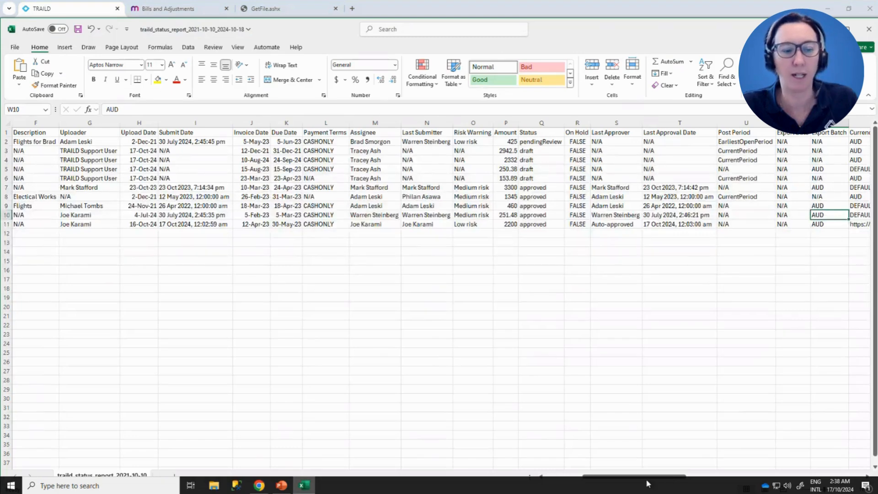
{"action": "left_click", "coordinate": [557, 476]}
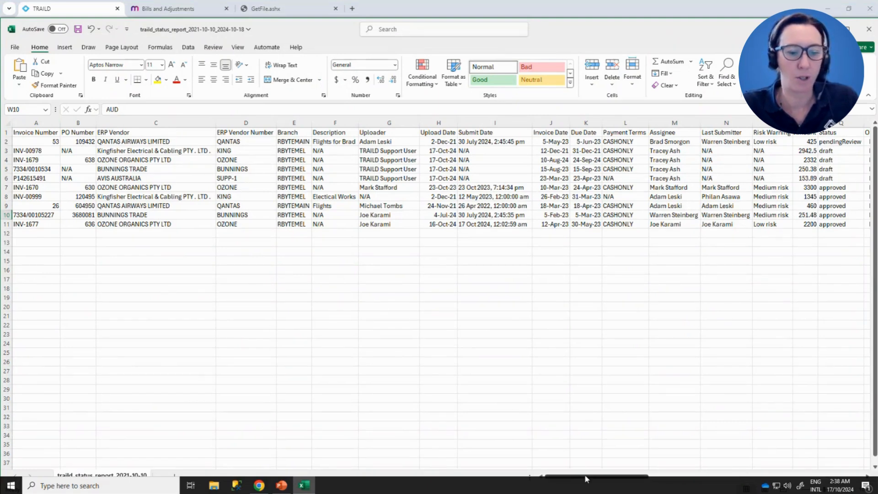
{"action": "left_click_drag", "start_coordinate": [586, 479], "coordinate": [622, 478]}
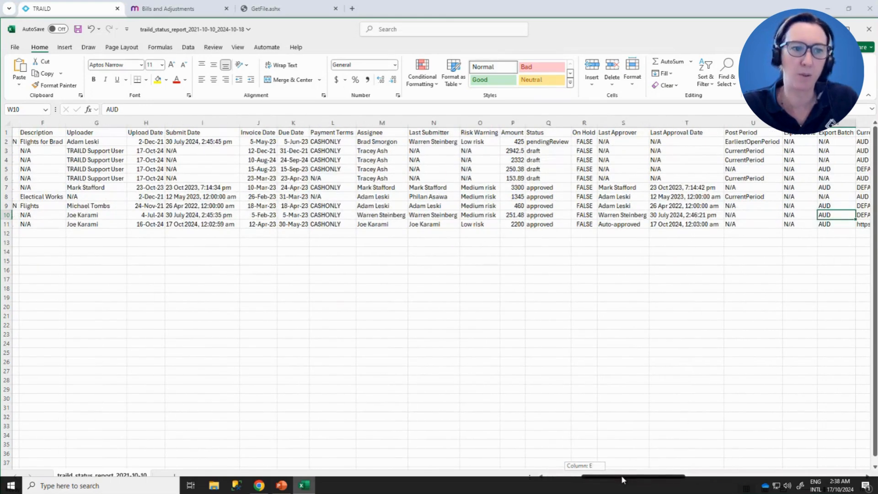
{"action": "left_click_drag", "start_coordinate": [621, 475], "coordinate": [727, 412]}
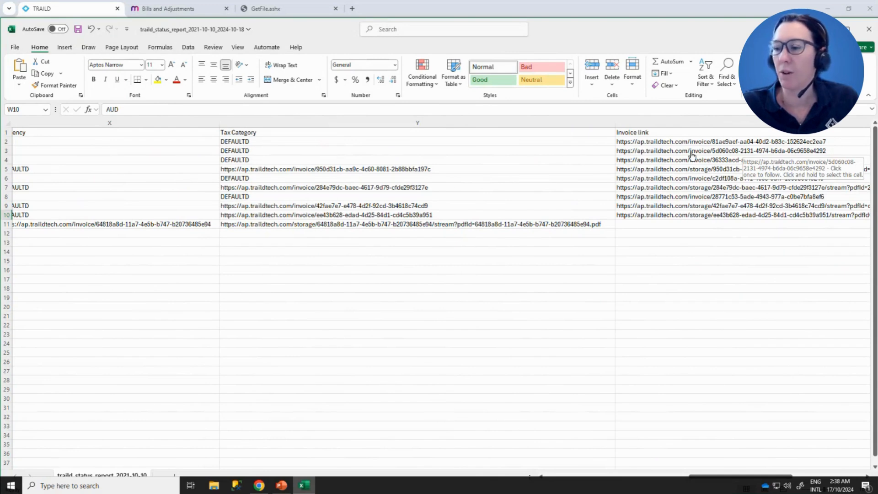
- Follow the report's invoice link to INV-00978 to review its activities and comments, and return to the TRAILD invoices list
{"action": "left_click", "coordinate": [692, 156]}
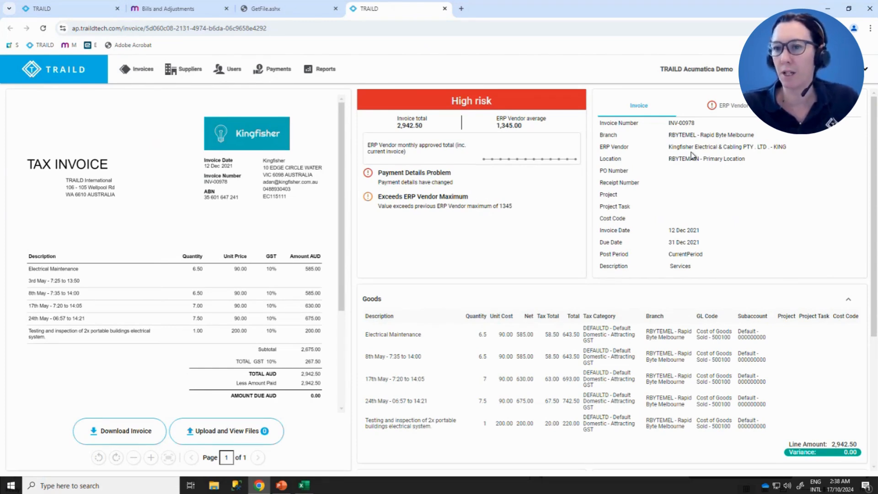
{"action": "scroll", "coordinate": [476, 295], "scroll_direction": "down", "scroll_amount": 4}
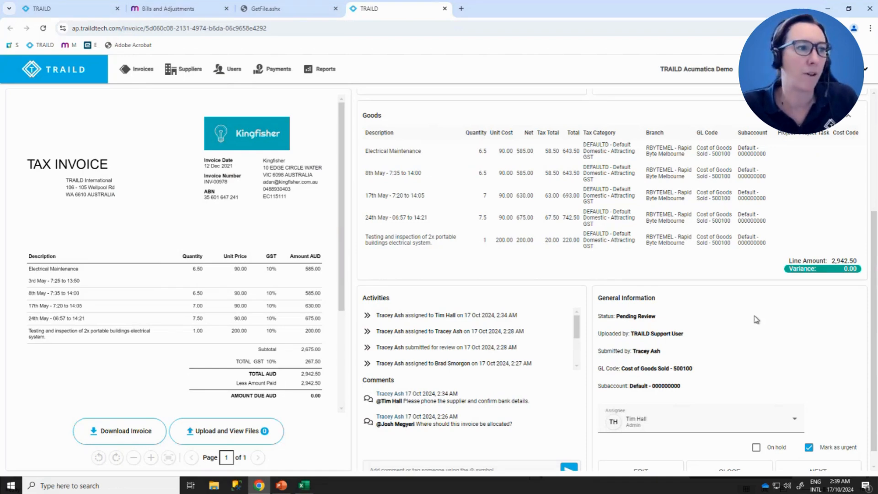
{"action": "left_click", "coordinate": [41, 10]}
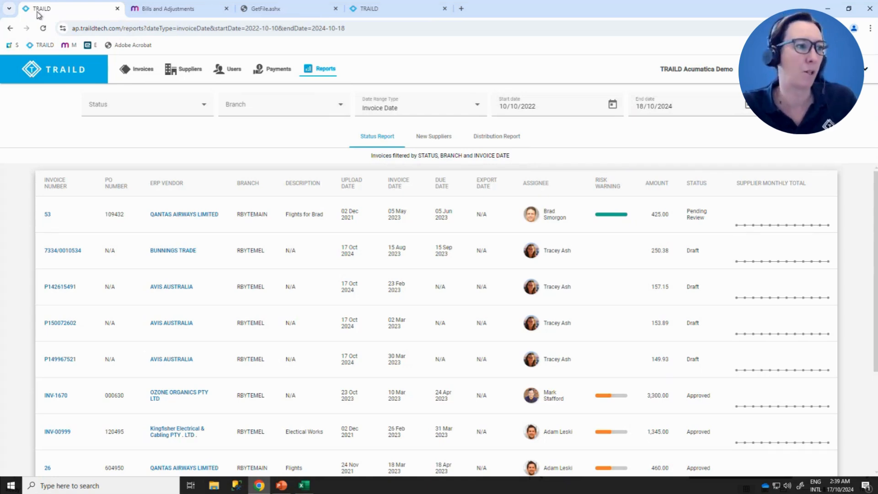
{"action": "left_click", "coordinate": [150, 74]}
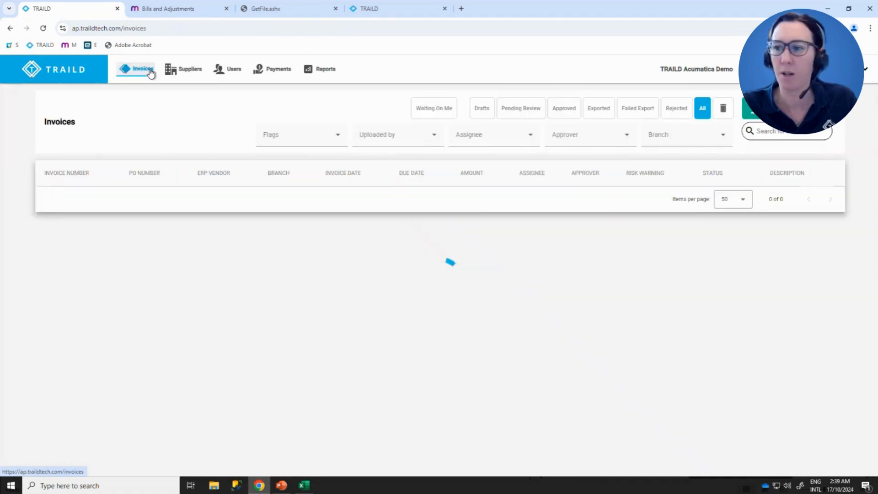